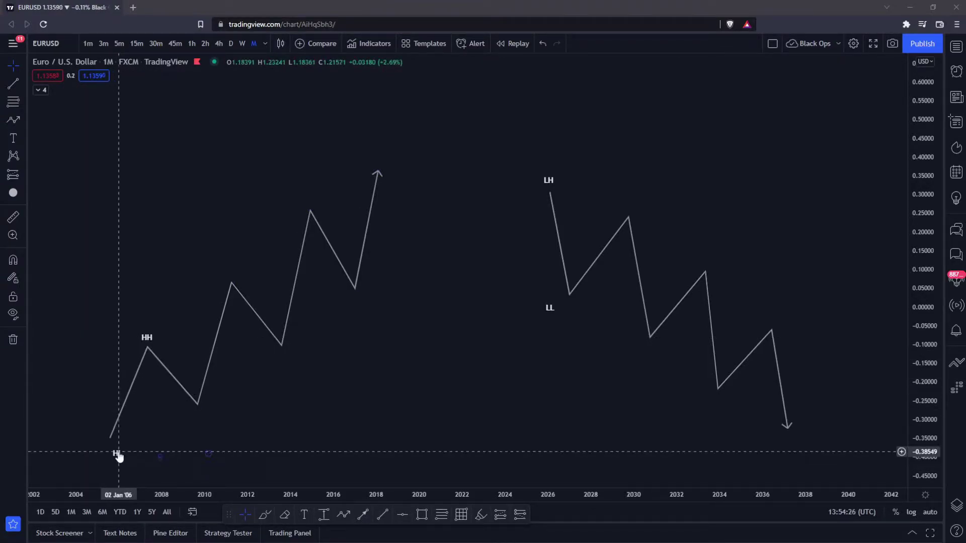
# Step: Copy the HL and HH labels onto the remaining swing lows and the second and third swing highs of the uptrend drawing
pyautogui.keyDown('ctrl'); pyautogui.moveTo(119, 455); pyautogui.dragTo(197, 415); pyautogui.keyUp('ctrl')
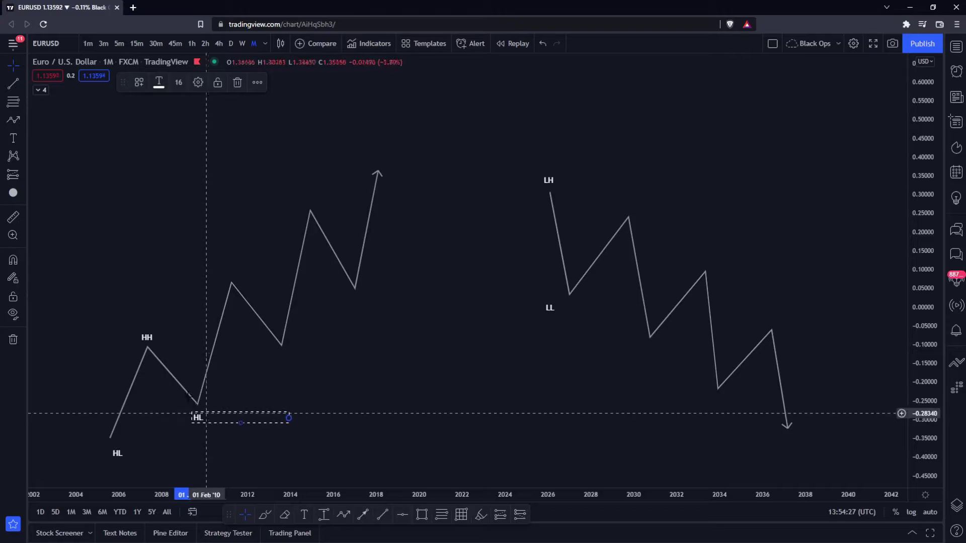
pyautogui.click(147, 338)
pyautogui.moveTo(147, 340); pyautogui.dragTo(226, 268)
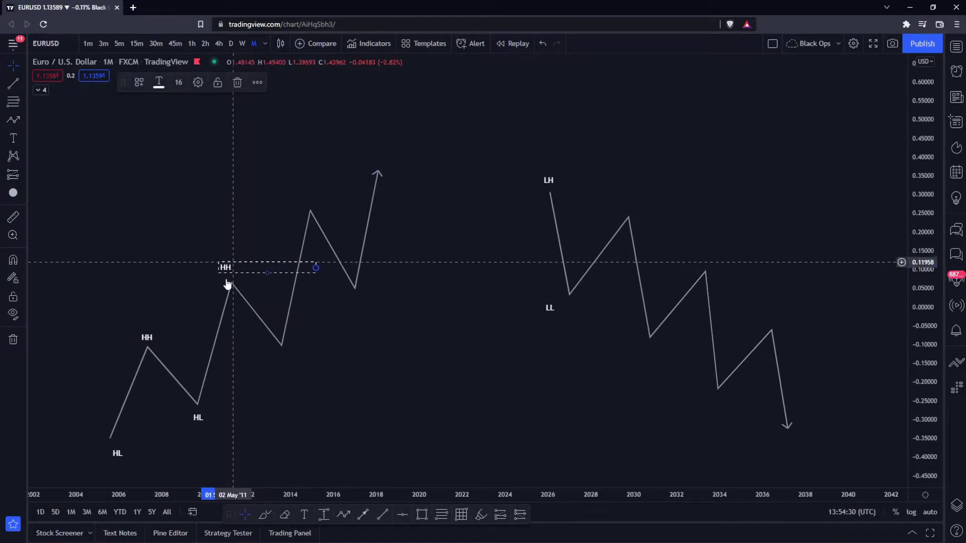
pyautogui.moveTo(197, 418); pyautogui.dragTo(291, 354)
pyautogui.moveTo(291, 355); pyautogui.dragTo(362, 301)
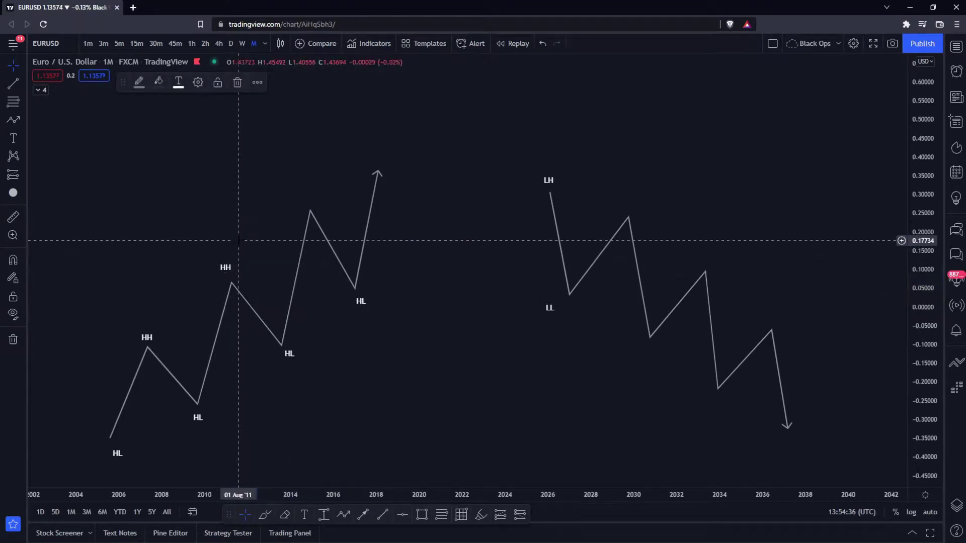
pyautogui.click(232, 268)
pyautogui.moveTo(232, 268); pyautogui.dragTo(319, 189)
pyautogui.click(443, 348)
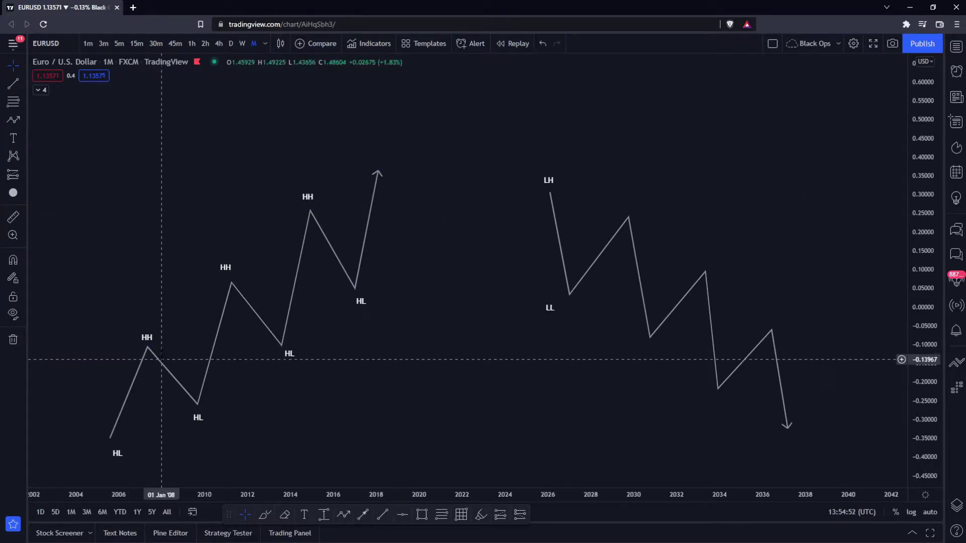
# Step: Draw a horizontal arrow from the first HH peak with the BOS template, and copy it to the second and third HH peaks
pyautogui.click(363, 514)
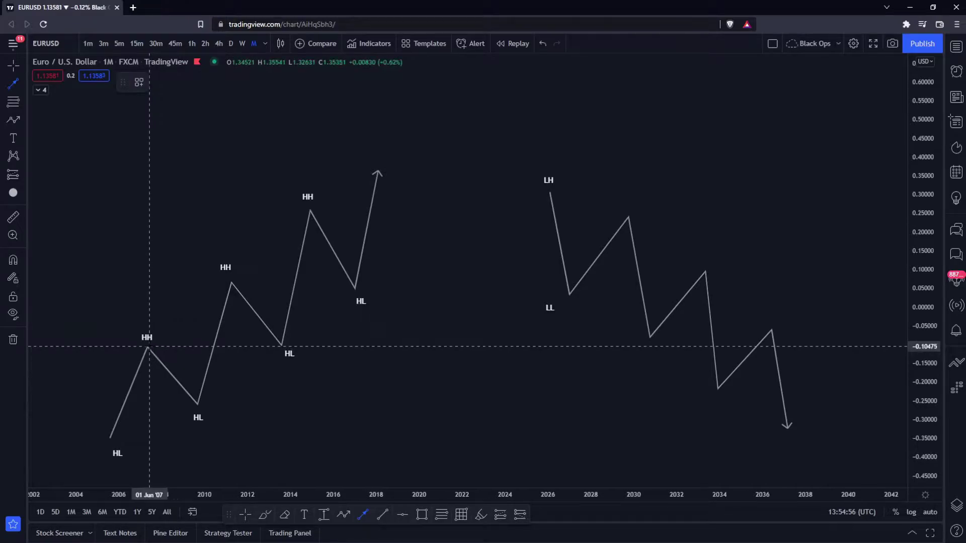
pyautogui.moveTo(147, 347); pyautogui.dragTo(204, 347)
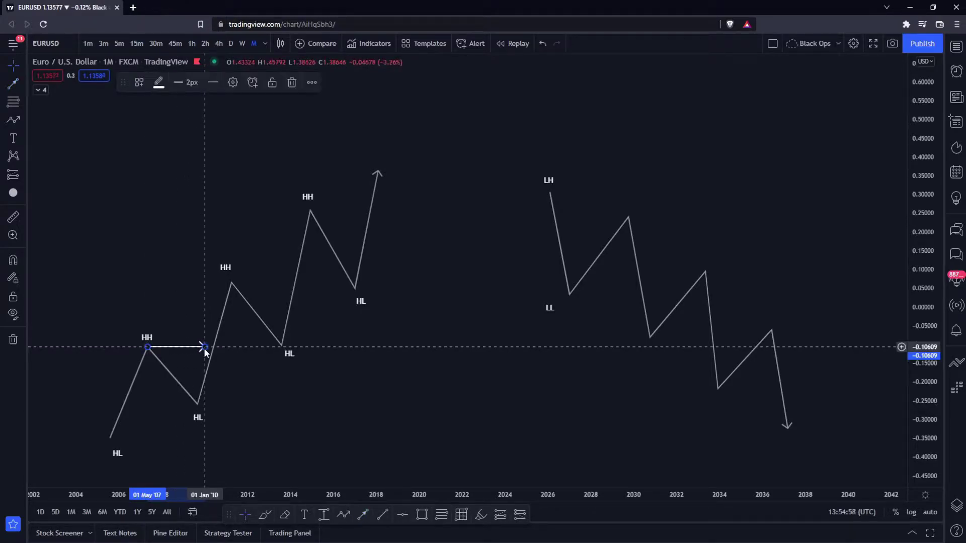
pyautogui.click(139, 82)
pyautogui.click(141, 143)
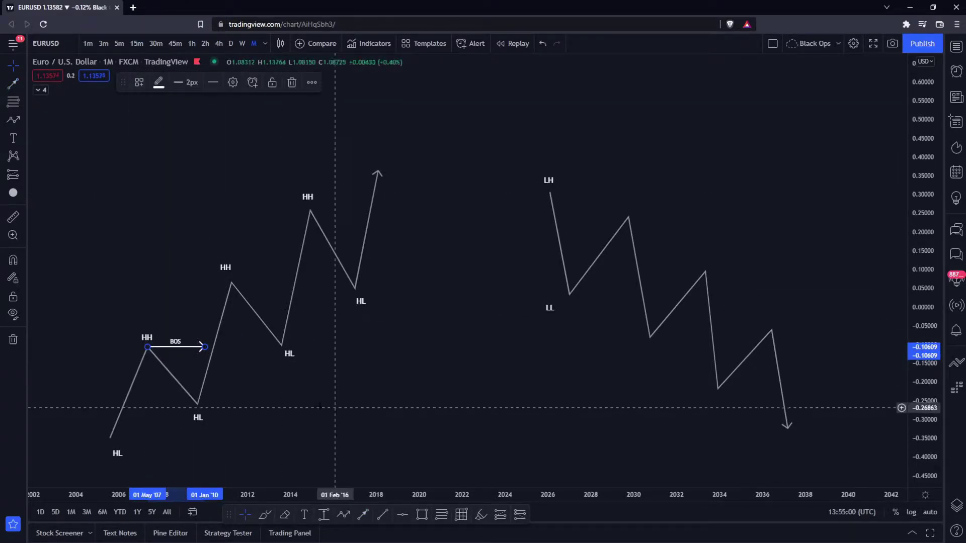
pyautogui.click(142, 442)
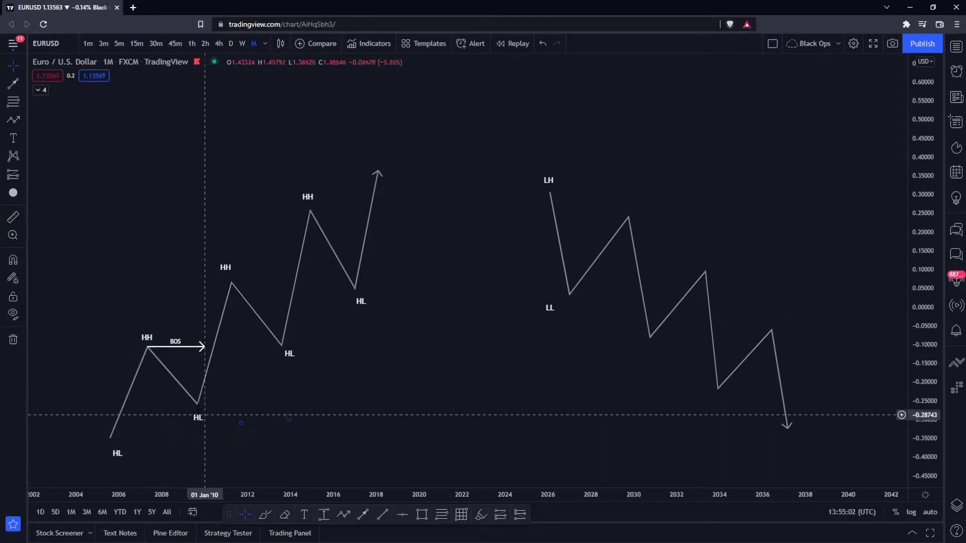
pyautogui.moveTo(176, 346); pyautogui.dragTo(266, 282)
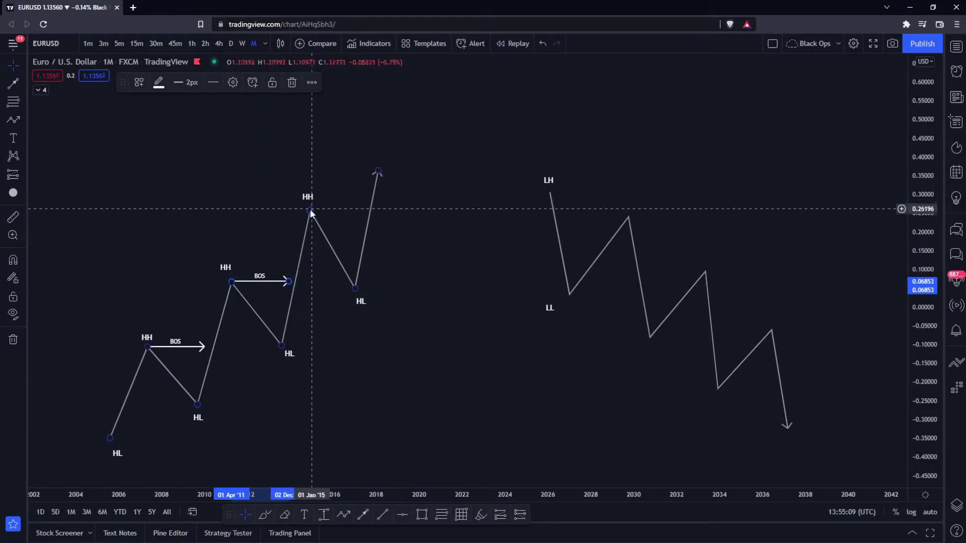
pyautogui.moveTo(271, 287); pyautogui.dragTo(350, 206)
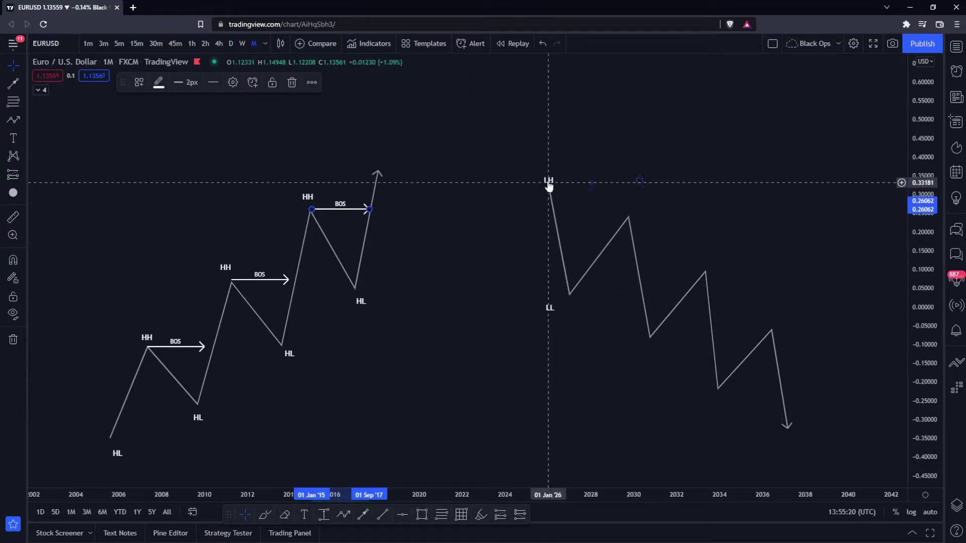
# Step: Copy the LH and LL labels onto the following swing highs and lows of the downtrend drawing
pyautogui.moveTo(549, 182); pyautogui.dragTo(778, 327)
pyautogui.moveTo(546, 311); pyautogui.dragTo(714, 400)
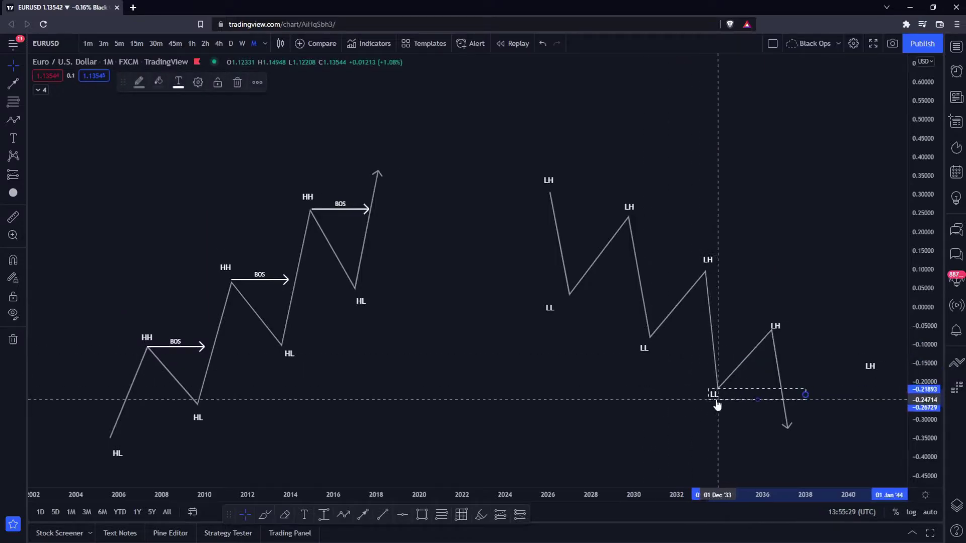
# Step: Draw a horizontal arrow from the first LL low with the BOS template, and copy it to the following lows of the downtrend
pyautogui.click(365, 515)
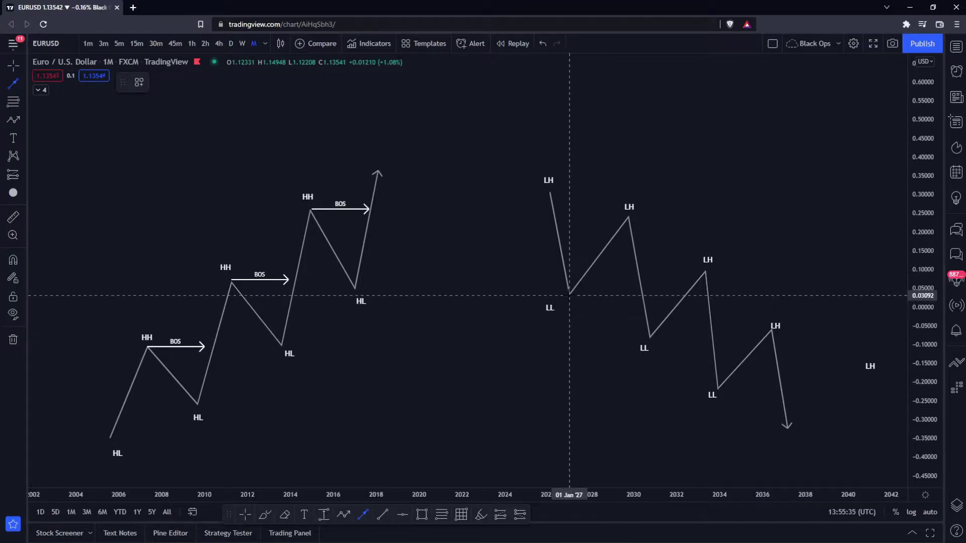
pyautogui.moveTo(571, 296); pyautogui.dragTo(636, 295)
pyautogui.click(636, 295)
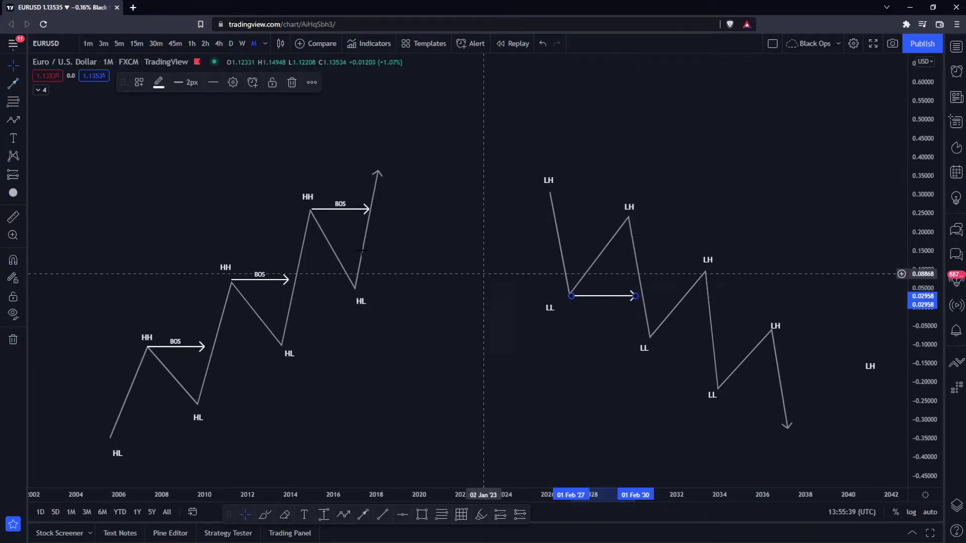
pyautogui.click(138, 84)
pyautogui.click(170, 149)
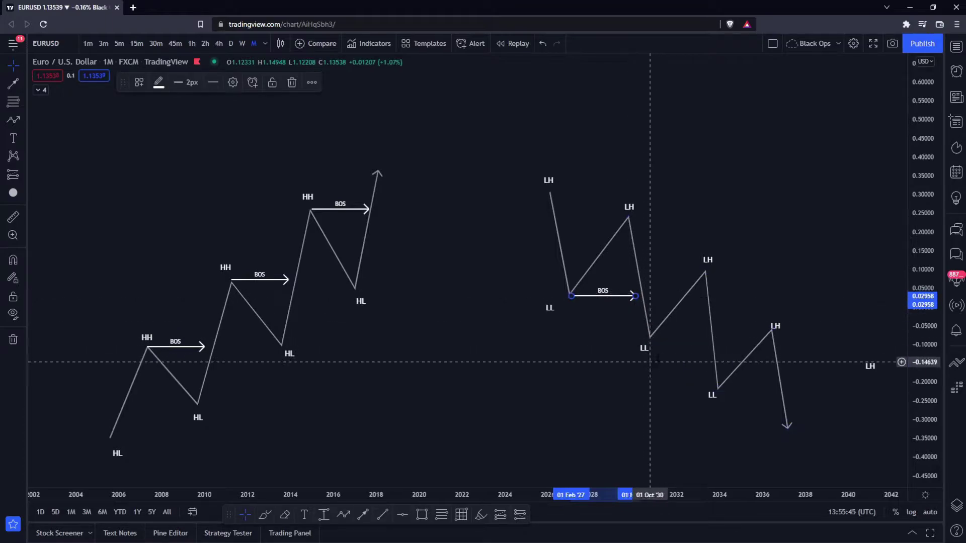
pyautogui.moveTo(609, 296); pyautogui.dragTo(759, 395)
pyautogui.click(609, 389)
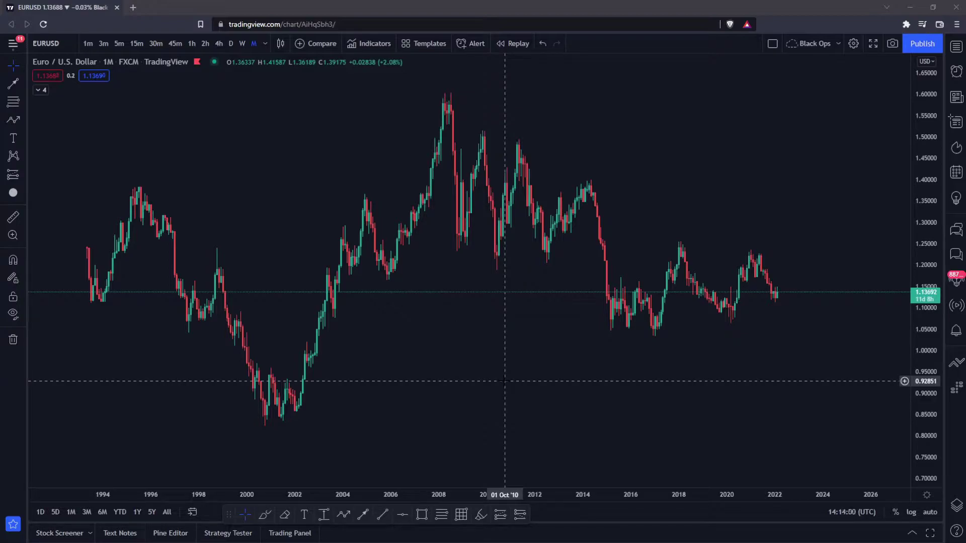
# Step: Frame the price action from January 2014 to about April 2023 with a rectangle, and delete the rectangle
pyautogui.scroll(1, 504, 376)
pyautogui.scroll(-1, 504, 376)
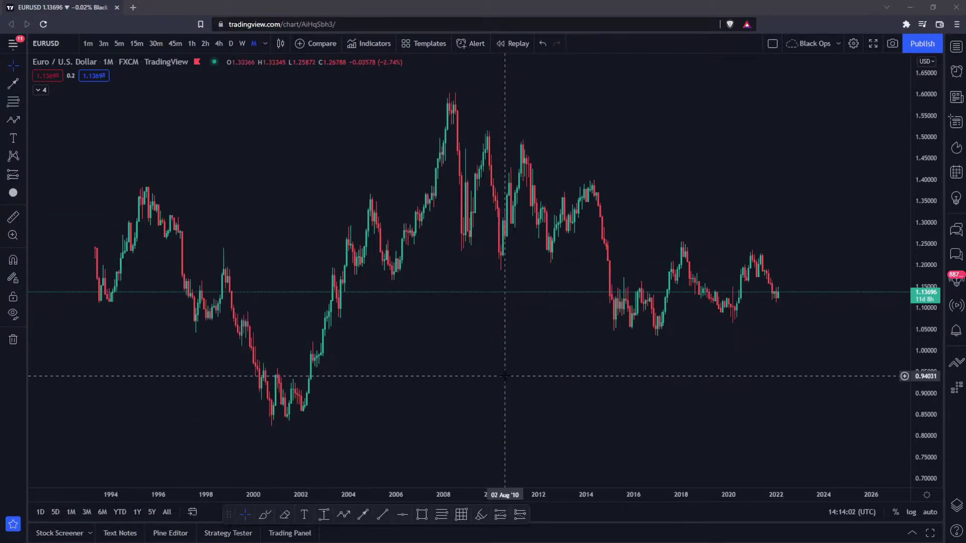
pyautogui.moveTo(691, 402); pyautogui.dragTo(559, 399)
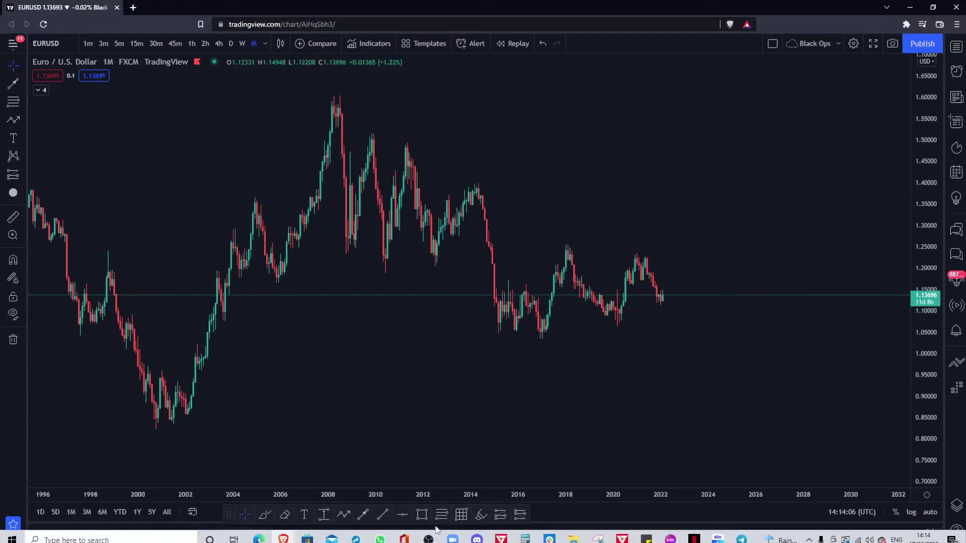
pyautogui.click(421, 514)
pyautogui.click(470, 170)
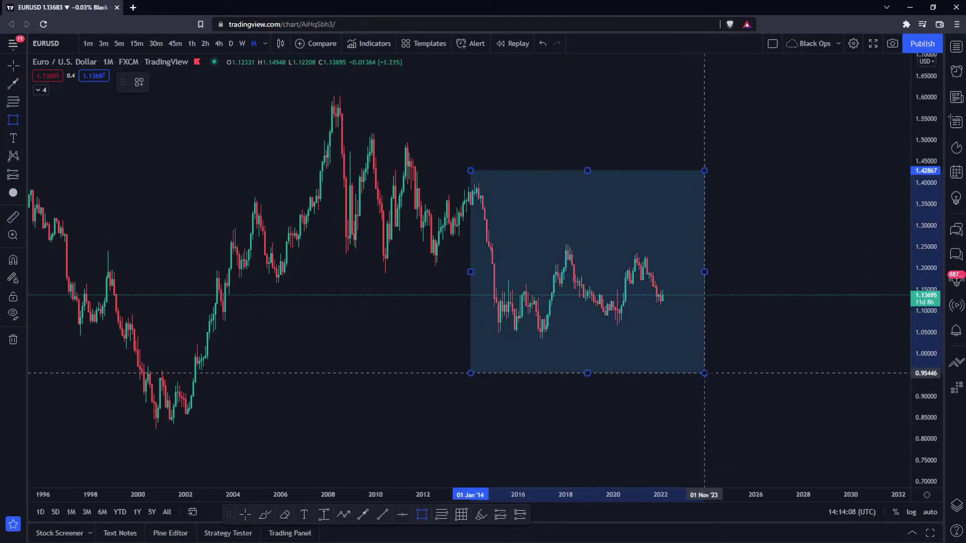
pyautogui.click(690, 354)
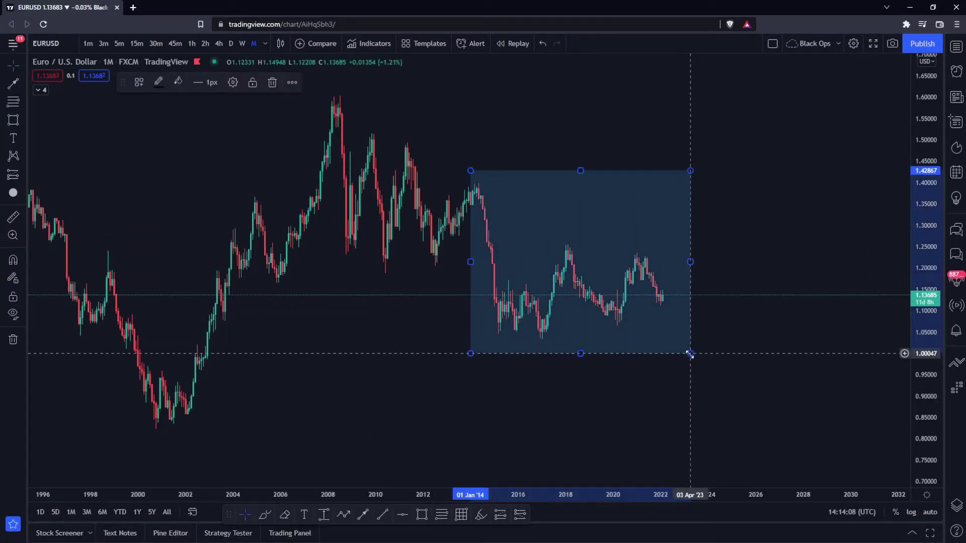
pyautogui.click(272, 82)
# Step: Mark the March 2015 low and the August 2015 high with circle markers using the Yellow template
pyautogui.moveTo(925, 435); pyautogui.dragTo(913, 324)
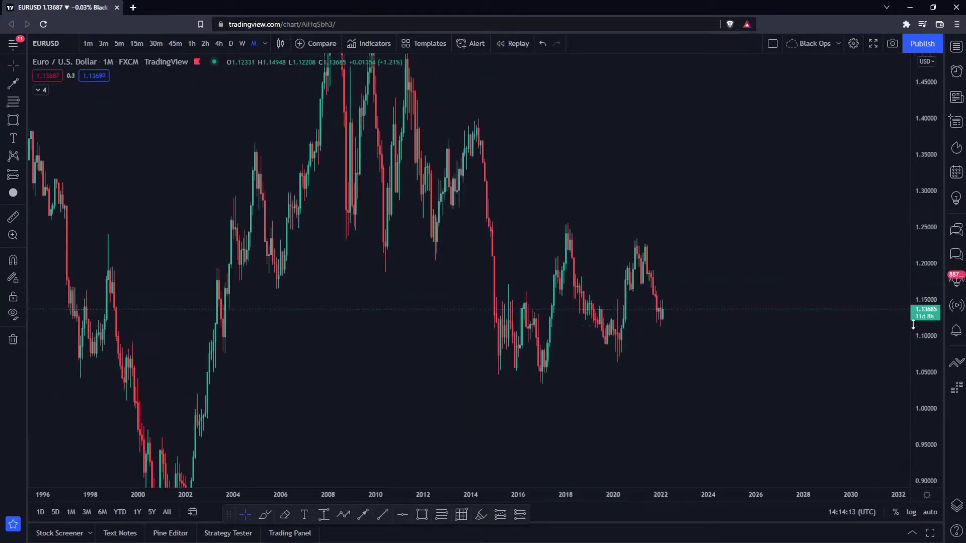
pyautogui.scroll(4, 574, 392)
pyautogui.moveTo(474, 386); pyautogui.dragTo(634, 376)
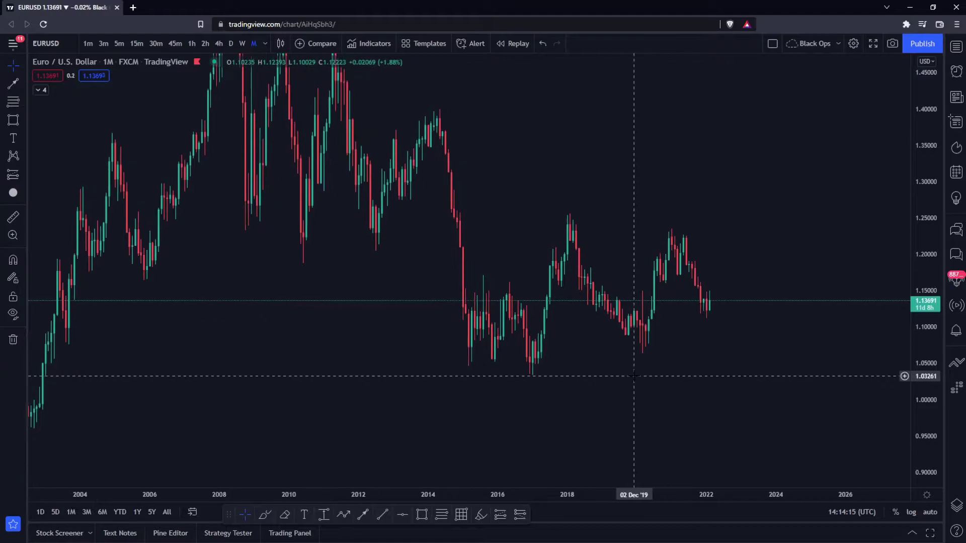
pyautogui.scroll(1, 634, 376)
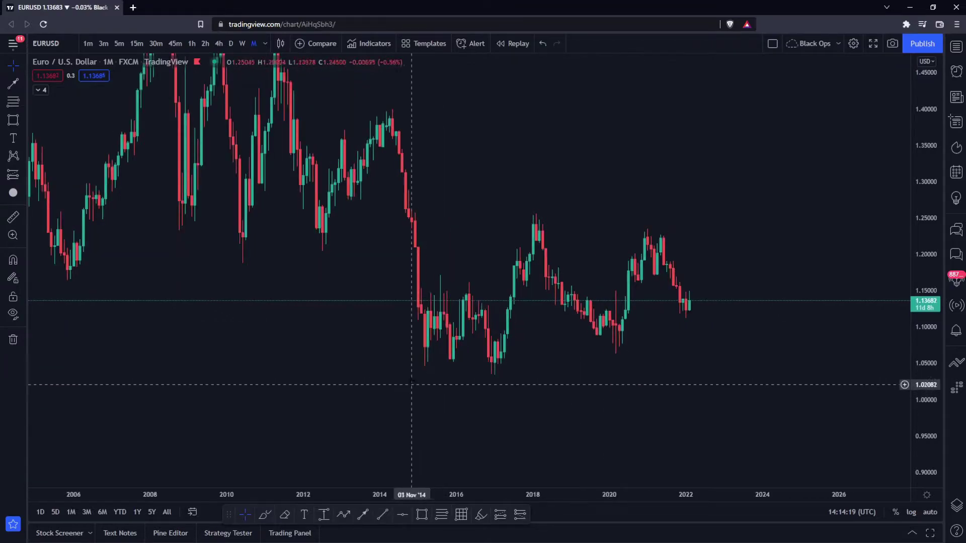
pyautogui.click(13, 193)
pyautogui.click(139, 82)
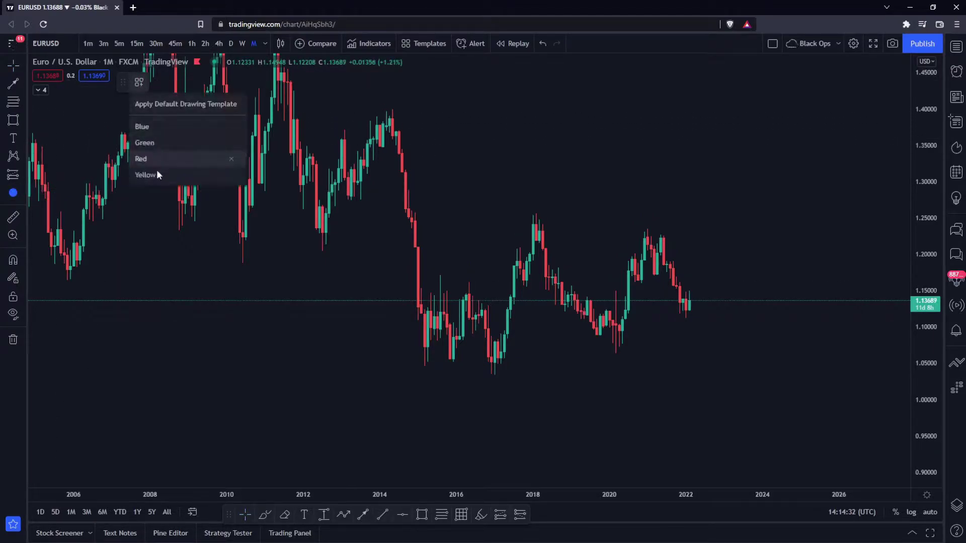
pyautogui.click(164, 175)
pyautogui.scroll(3, 395, 324)
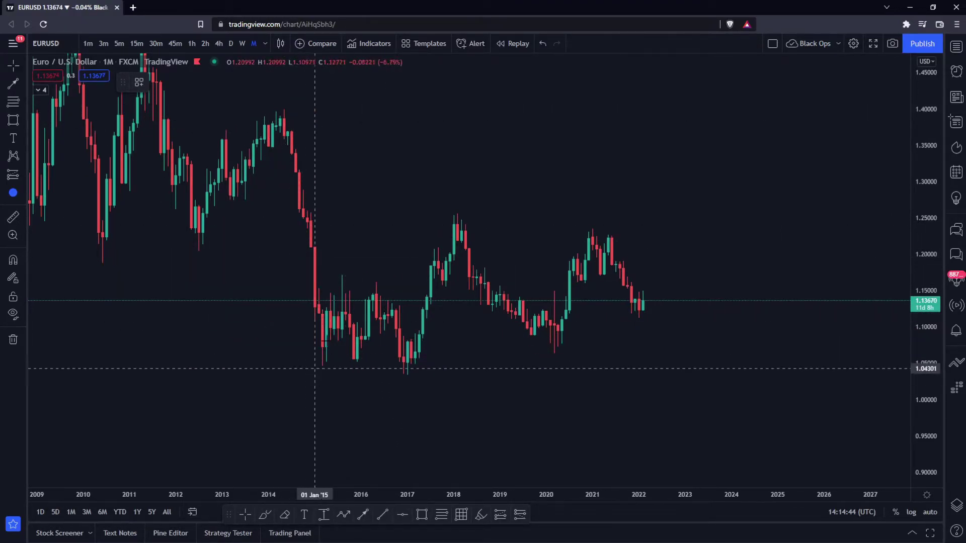
pyautogui.scroll(-1, 302, 370)
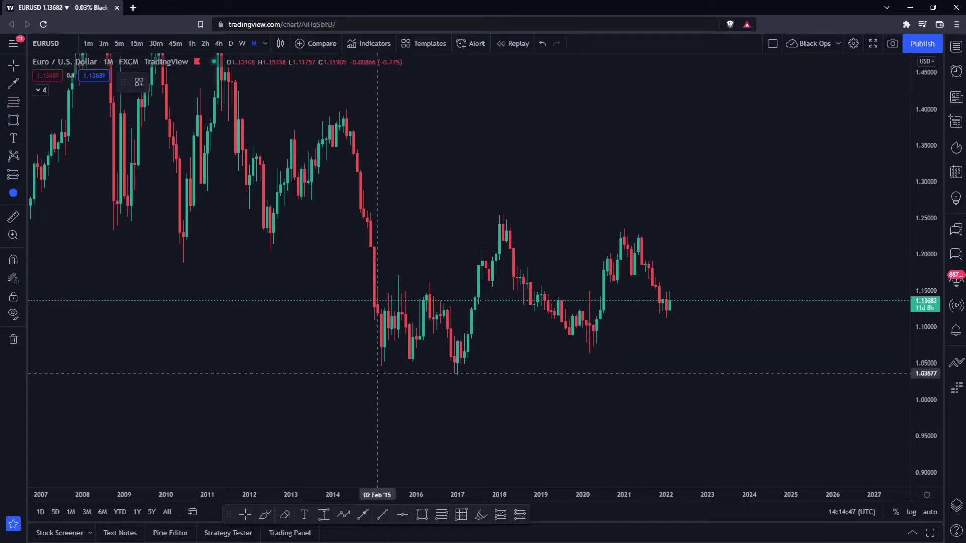
pyautogui.click(381, 373)
pyautogui.moveTo(395, 276); pyautogui.dragTo(398, 265)
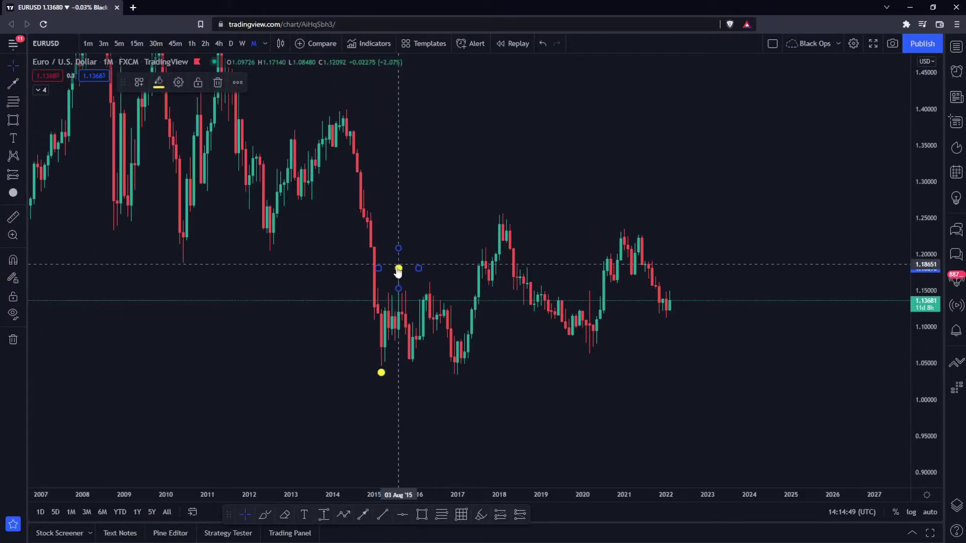
# Step: Copy the yellow circle from the August 2015 high to the December 2015 low, and delete the copy
pyautogui.scroll(5, 323, 386)
pyautogui.moveTo(344, 385); pyautogui.dragTo(719, 369)
pyautogui.moveTo(930, 448); pyautogui.dragTo(931, 371)
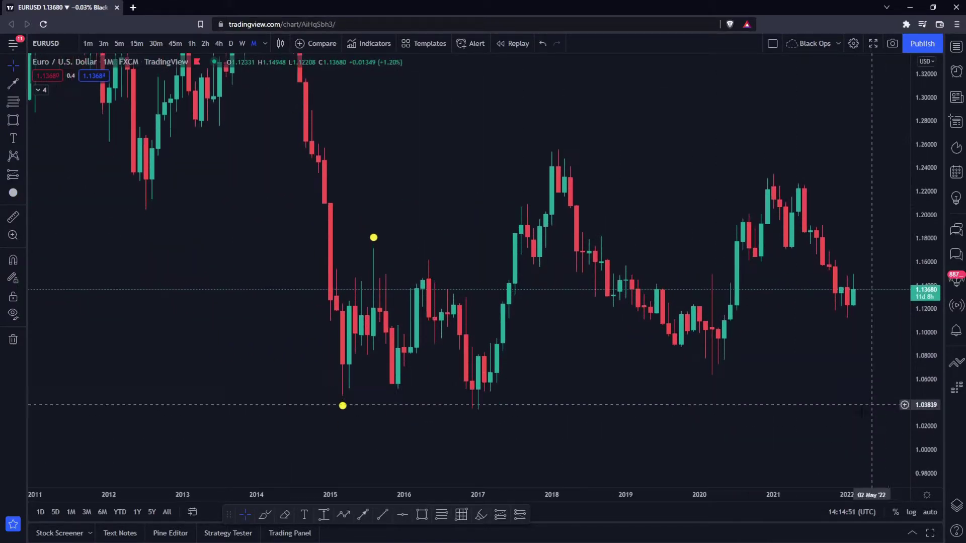
pyautogui.scroll(-2, 755, 416)
pyautogui.moveTo(687, 449); pyautogui.dragTo(697, 425)
pyautogui.scroll(2, 698, 425)
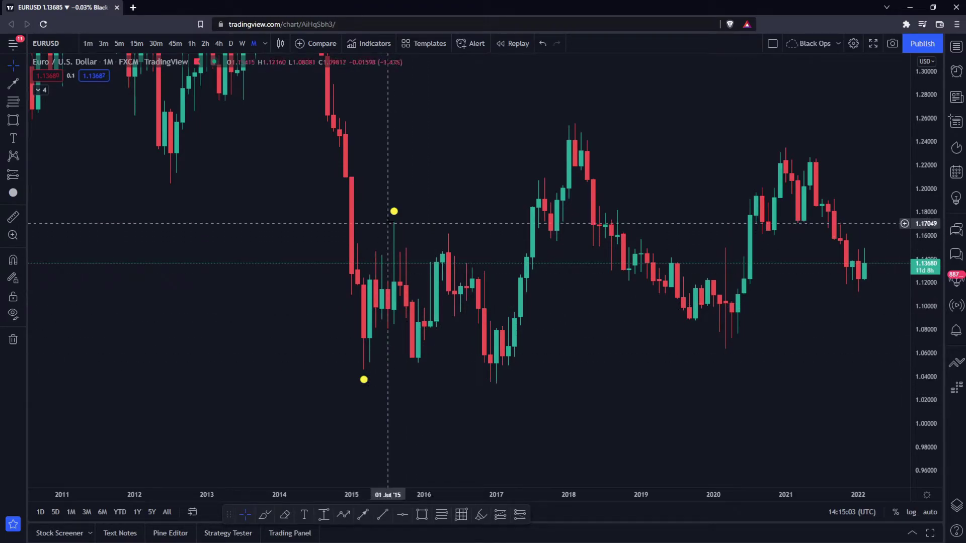
pyautogui.keyDown('ctrl'); pyautogui.moveTo(394, 215); pyautogui.dragTo(418, 381); pyautogui.keyUp('ctrl')
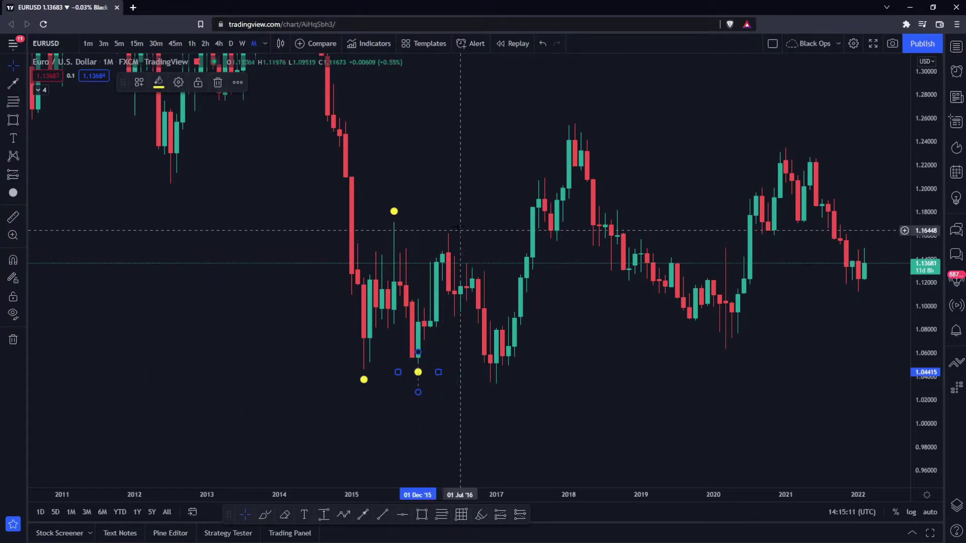
pyautogui.click(218, 82)
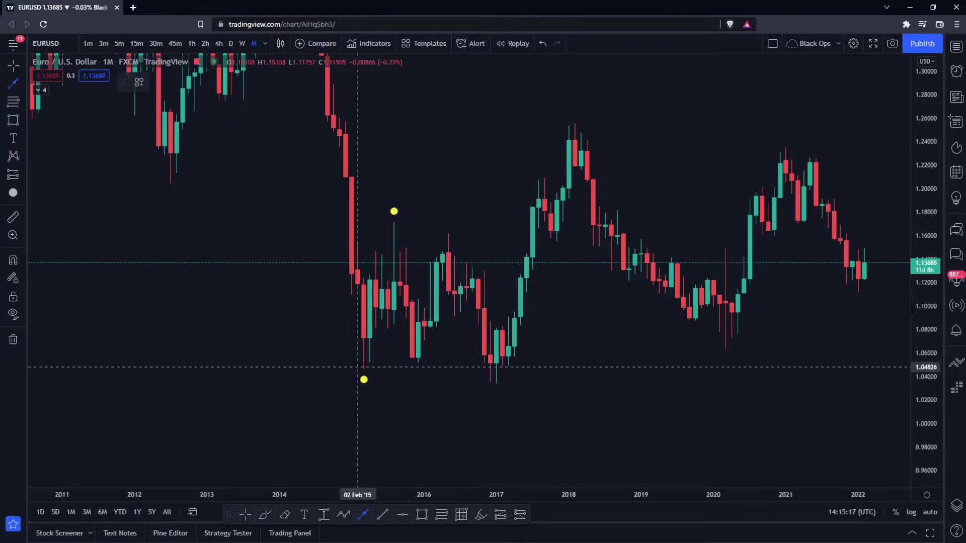
# Step: Draw an arrow from the March 2015 low up to the August 2015 high, and delete it
pyautogui.click(363, 370)
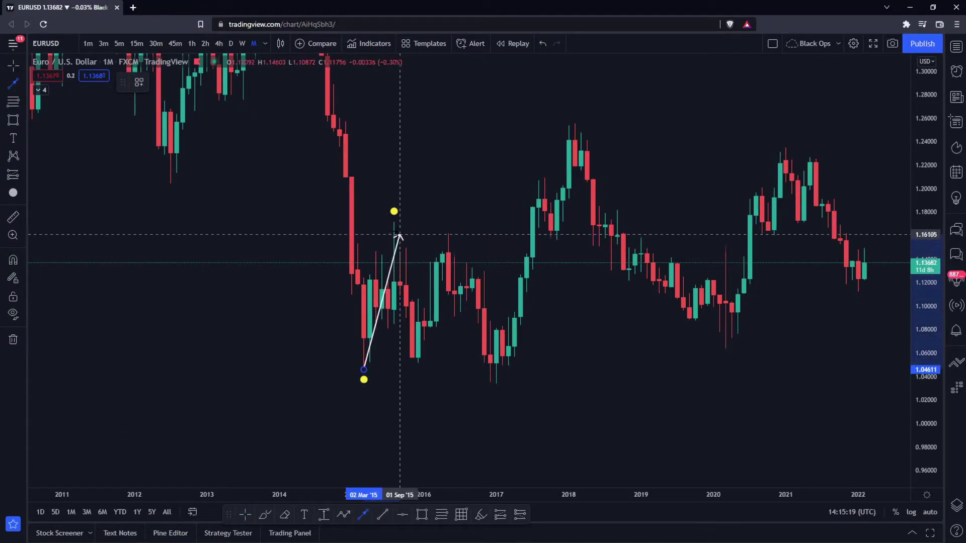
pyautogui.click(394, 225)
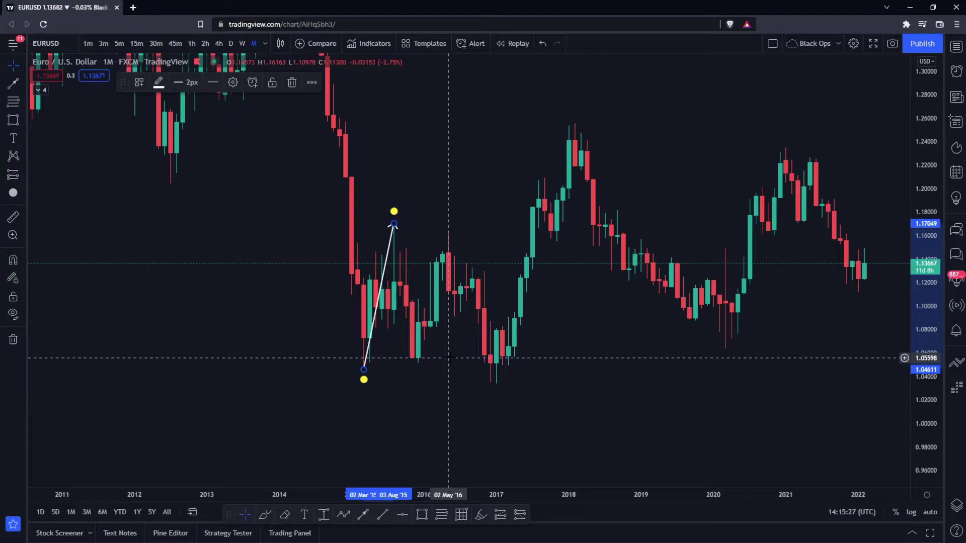
pyautogui.click(292, 82)
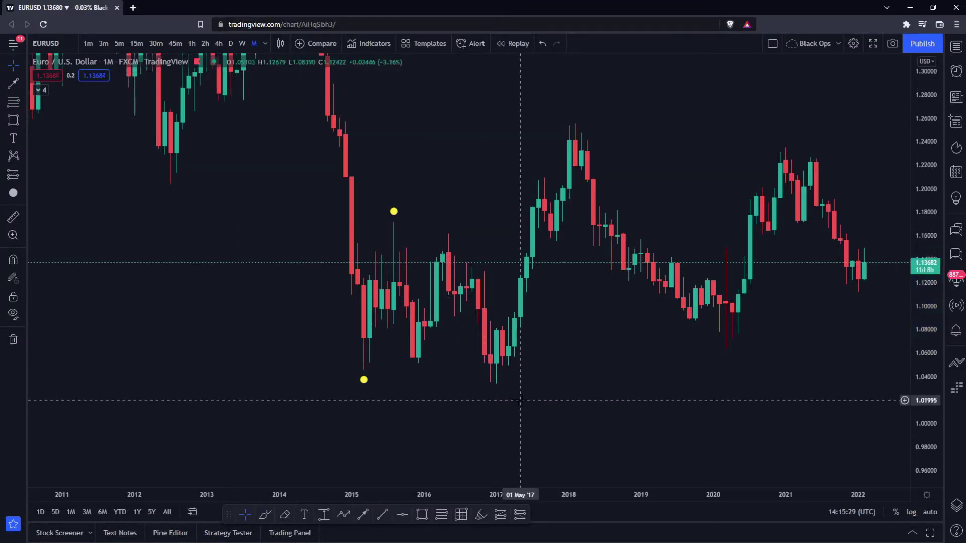
# Step: Draw a horizontal arrow from the March 2015 low at about 1.046 to the second half of 2016
pyautogui.click(363, 514)
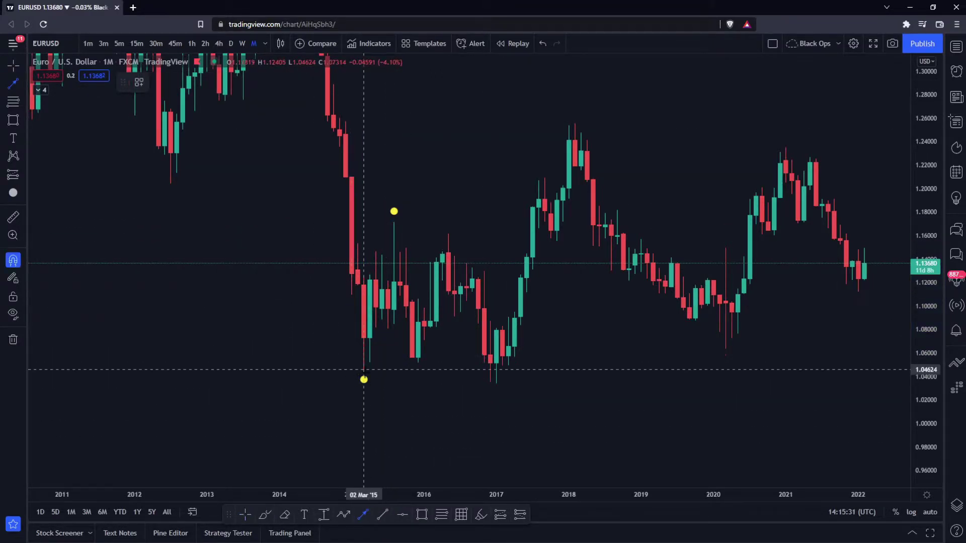
pyautogui.click(364, 369)
pyautogui.click(471, 369)
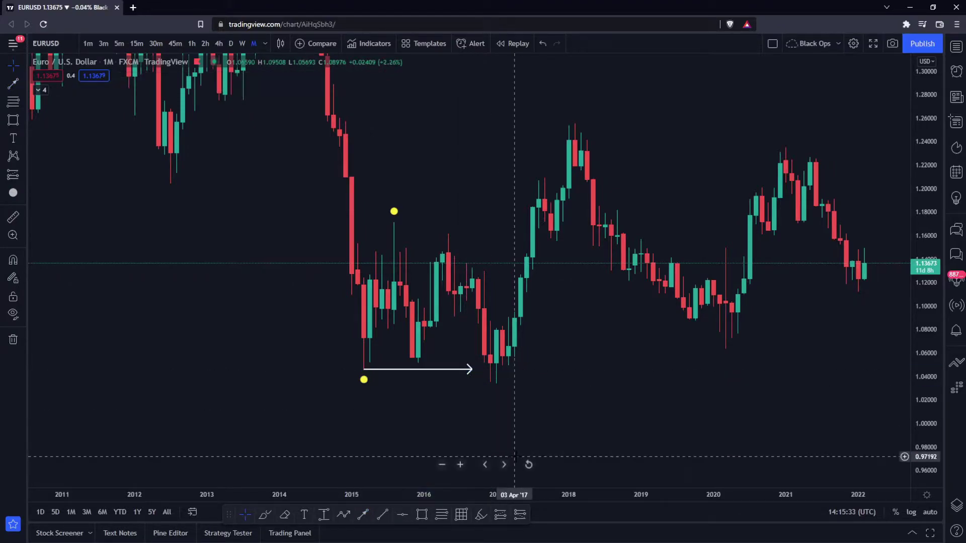
# Step: Copy the yellow circle from the March 2015 low to the low around the turn of 2017, and delete the original
pyautogui.click(358, 361)
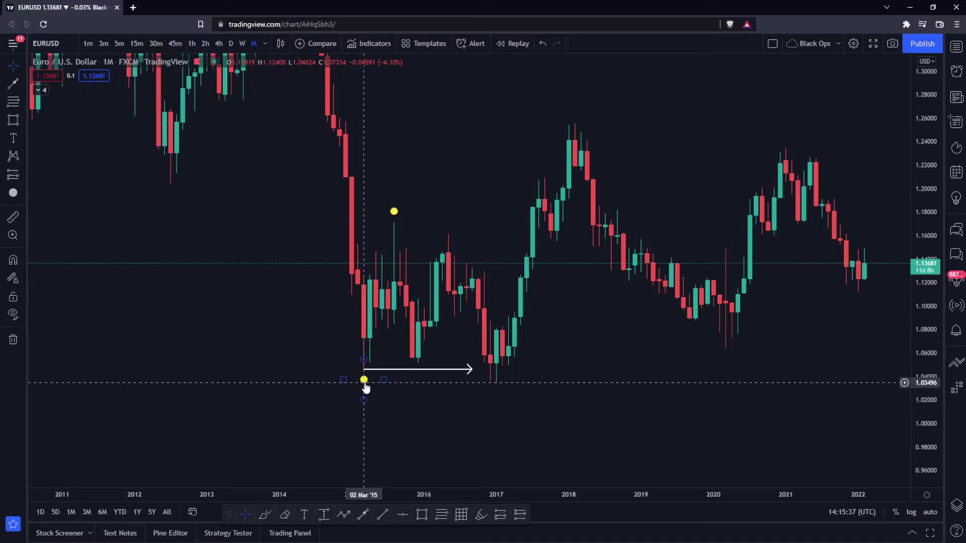
pyautogui.moveTo(364, 383); pyautogui.dragTo(499, 391)
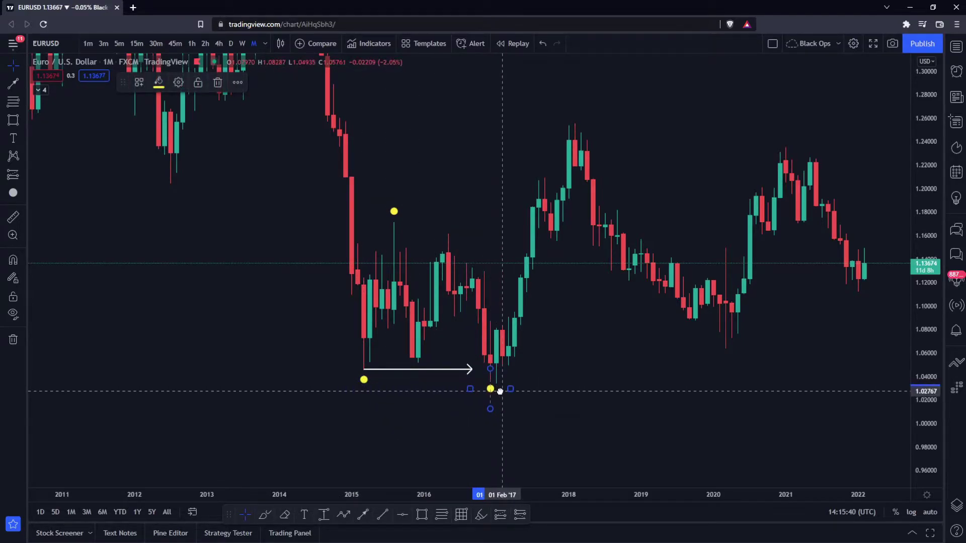
pyautogui.click(364, 379)
pyautogui.click(217, 82)
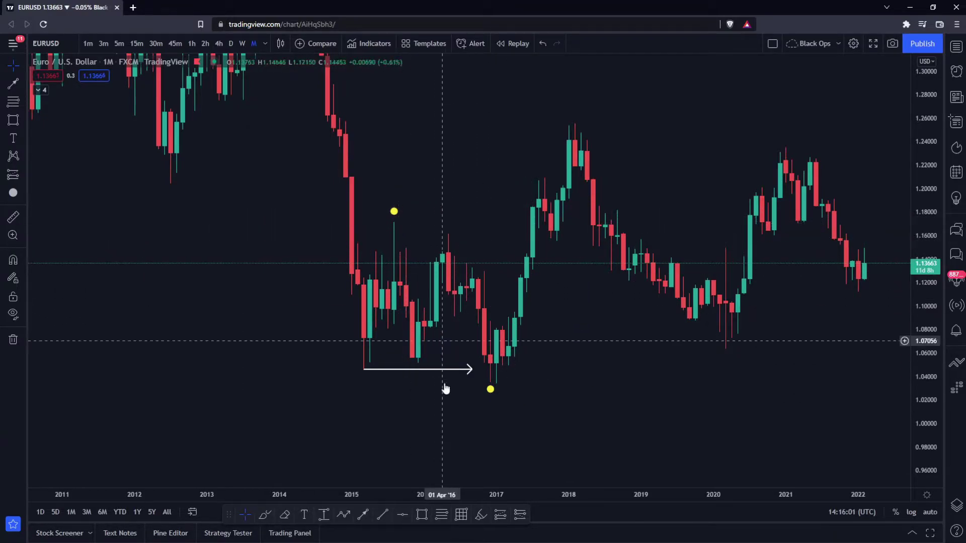
# Step: Move the horizontal arrow so that it starts at the August 2015 high, at about 1.171
pyautogui.moveTo(429, 370); pyautogui.dragTo(461, 222)
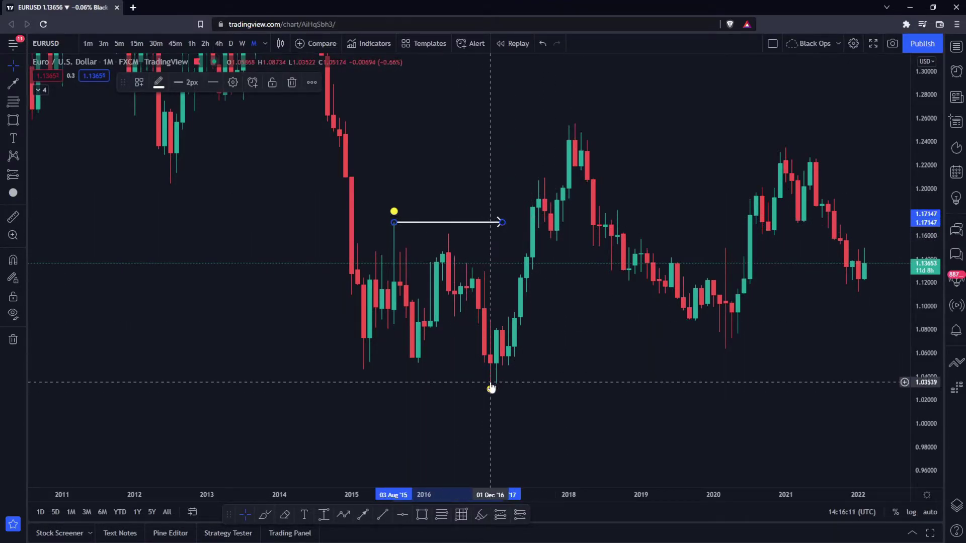
# Step: Move the yellow circle from the August 2015 high to the early 2018 high, and delete the horizontal arrow
pyautogui.click(395, 214)
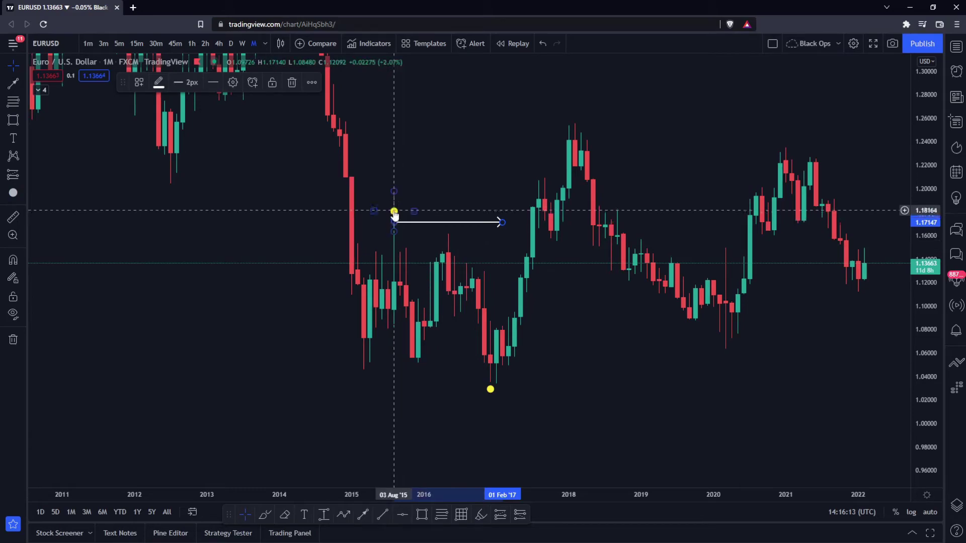
pyautogui.moveTo(395, 214)
pyautogui.mouseDown()
pyautogui.moveTo(442, 179)
pyautogui.moveTo(568, 120)
pyautogui.mouseUp()
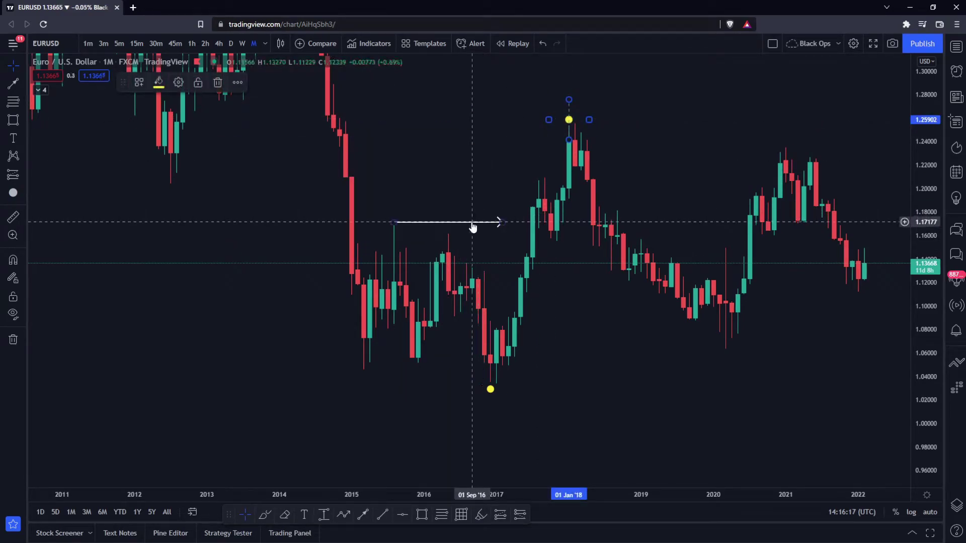
pyautogui.press('Delete')
# Step: Align the lower yellow circle with the January 2017 low
pyautogui.moveTo(624, 325); pyautogui.dragTo(475, 308)
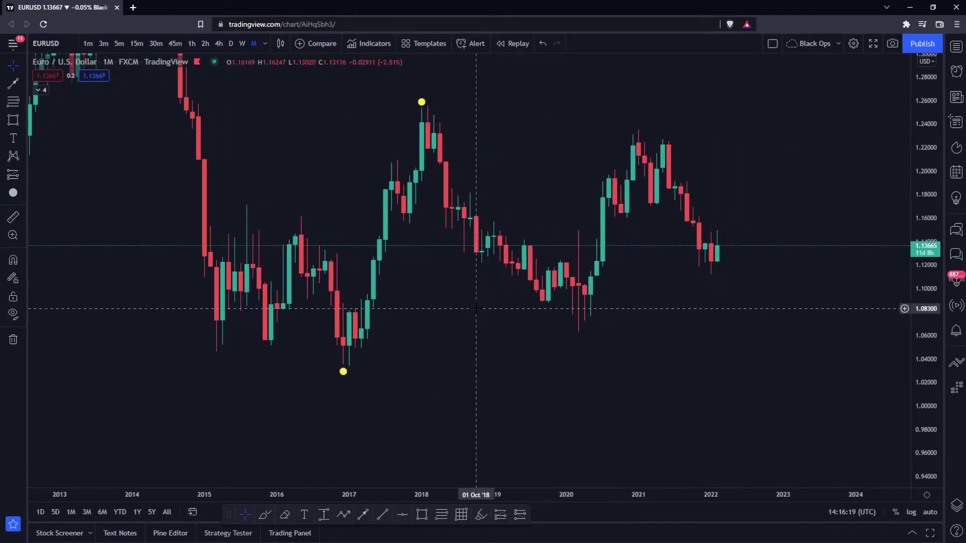
pyautogui.scroll(-2, 604, 323)
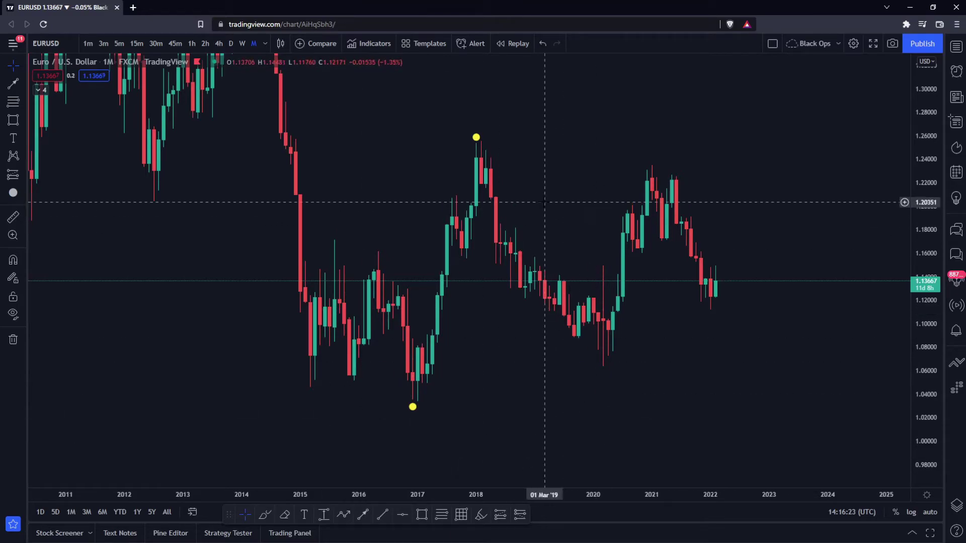
pyautogui.click(476, 137)
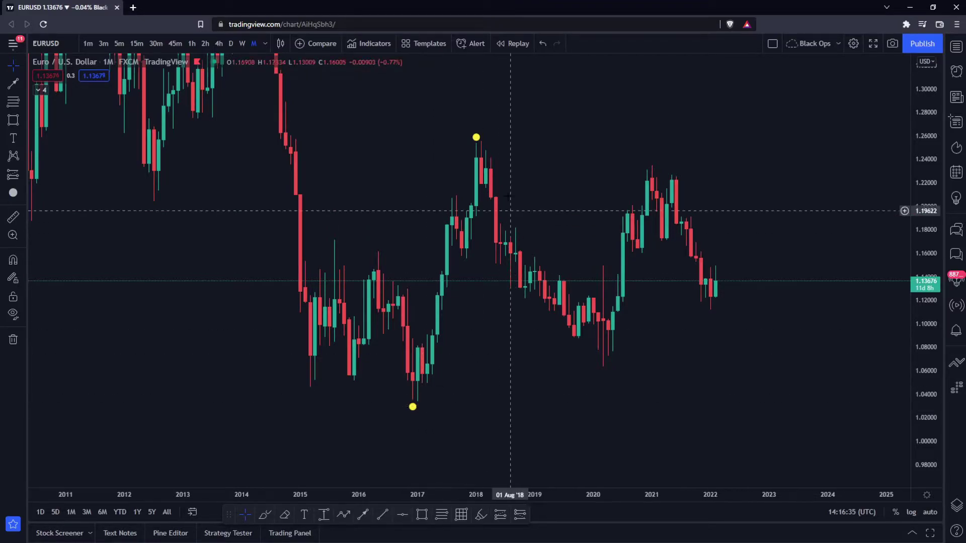
pyautogui.moveTo(432, 313); pyautogui.dragTo(380, 381)
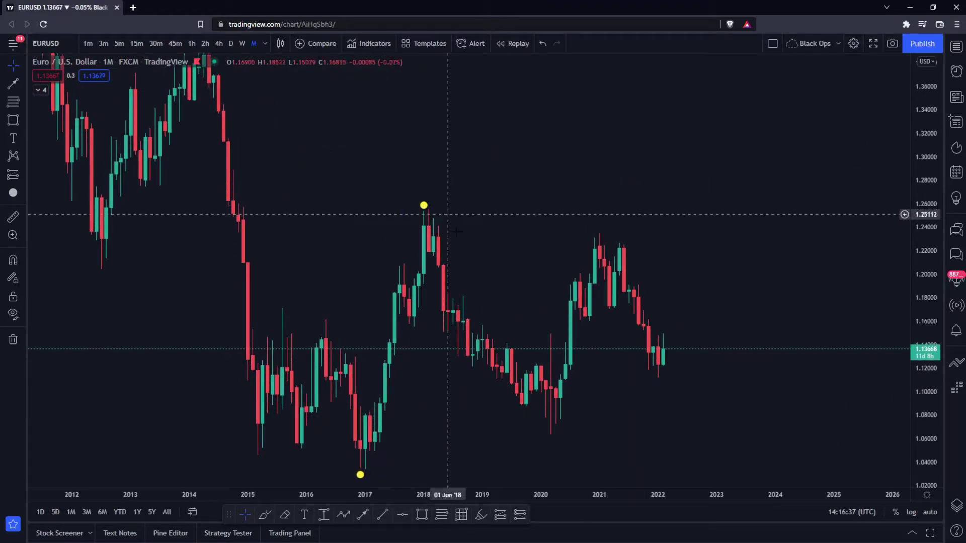
pyautogui.moveTo(713, 262); pyautogui.dragTo(727, 190)
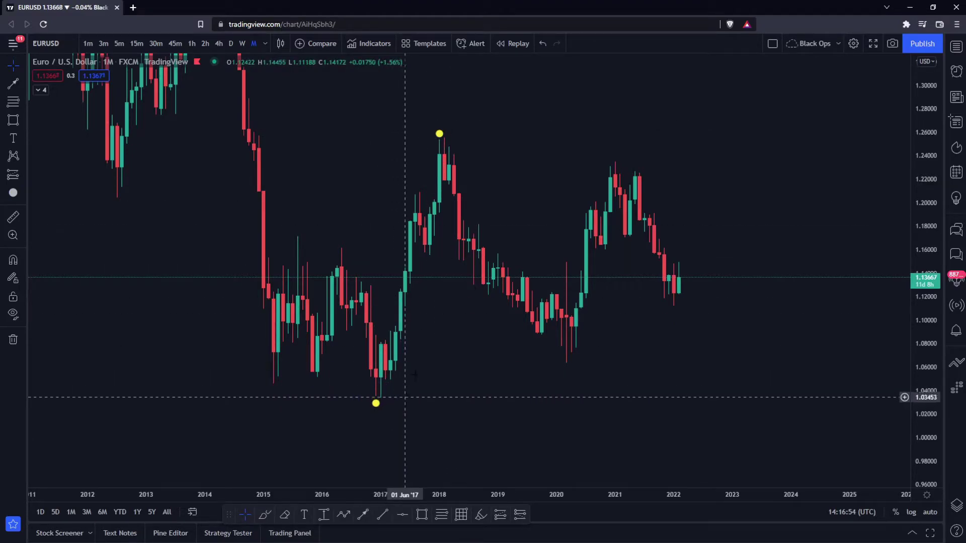
pyautogui.moveTo(378, 406); pyautogui.dragTo(380, 404)
pyautogui.click(483, 361)
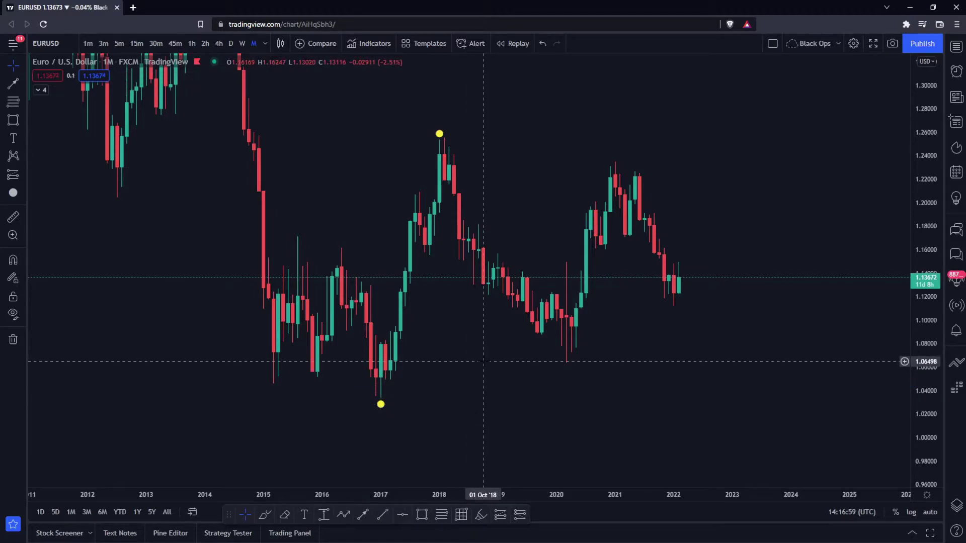
# Step: Switch the chart to the weekly timeframe and frame the price action from 2018 to 2022
pyautogui.click(243, 45)
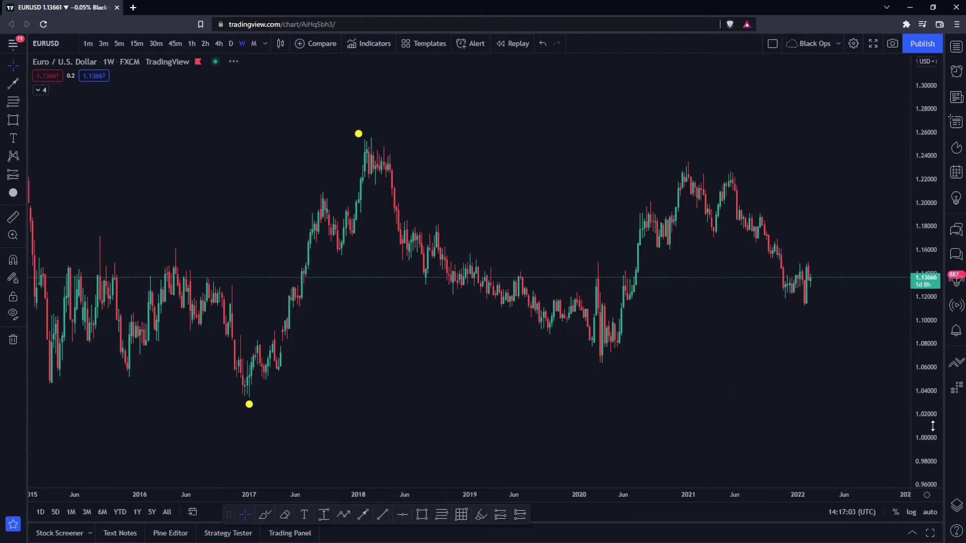
pyautogui.moveTo(925, 428); pyautogui.dragTo(926, 375)
pyautogui.scroll(3, 539, 403)
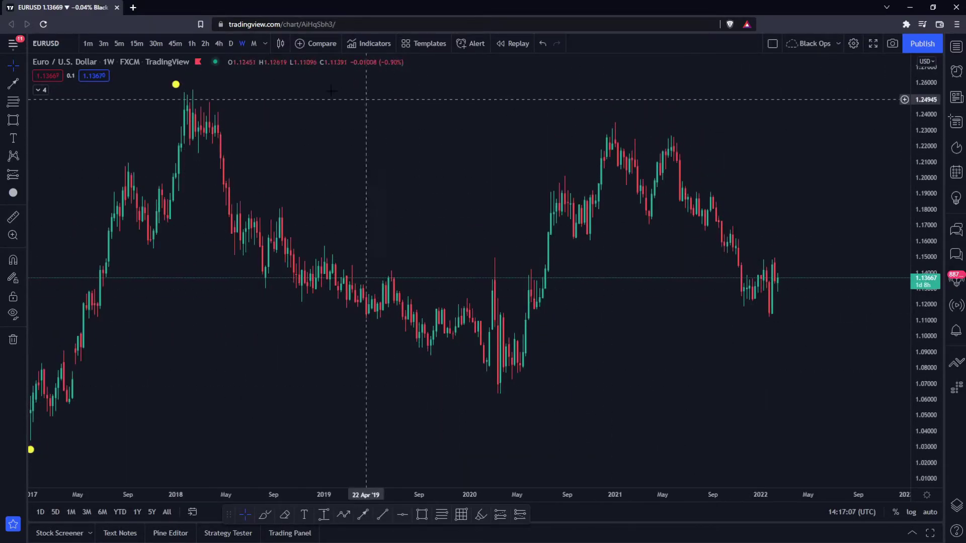
pyautogui.moveTo(366, 99); pyautogui.dragTo(418, 216)
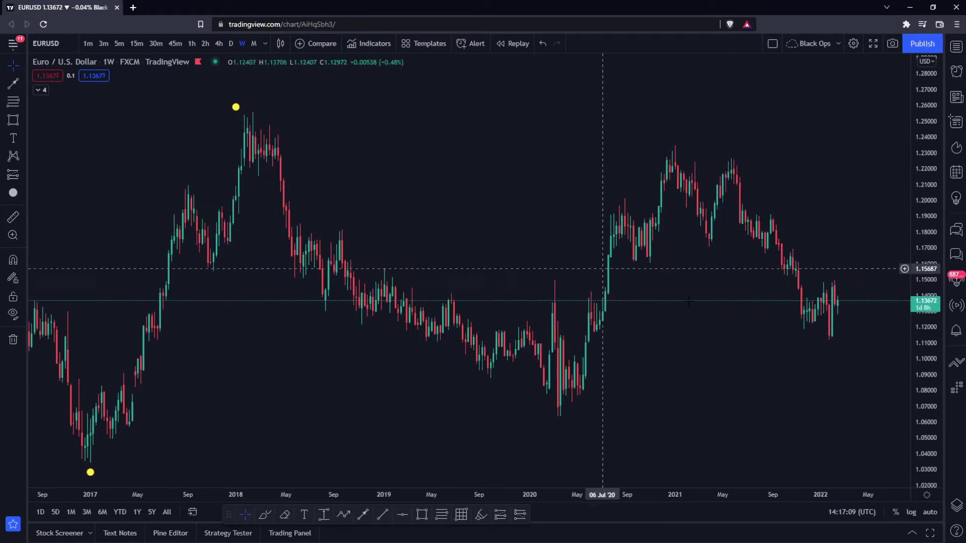
pyautogui.scroll(3, 666, 405)
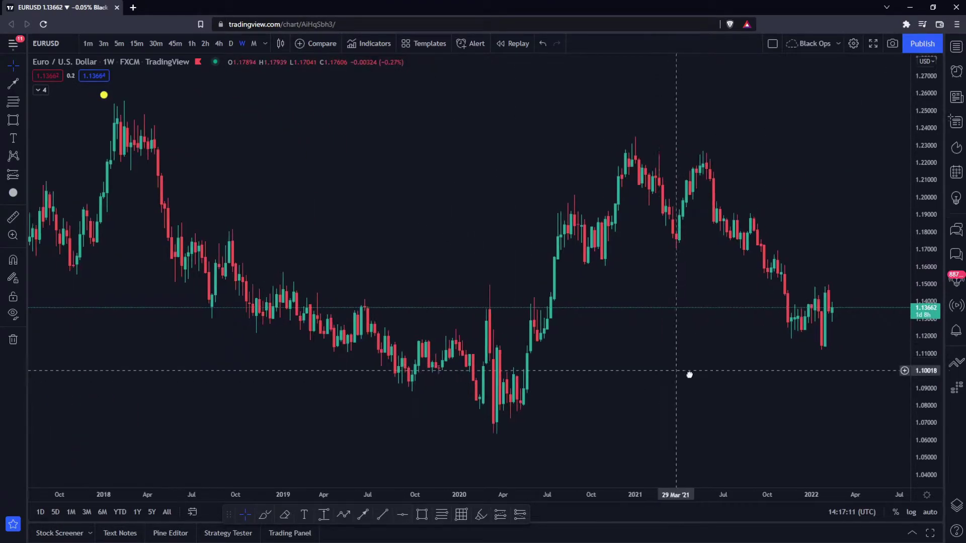
pyautogui.moveTo(689, 375); pyautogui.dragTo(727, 375)
# Step: Place a circle marker with the Red template above the late March 2018 high
pyautogui.click(13, 193)
pyautogui.click(135, 83)
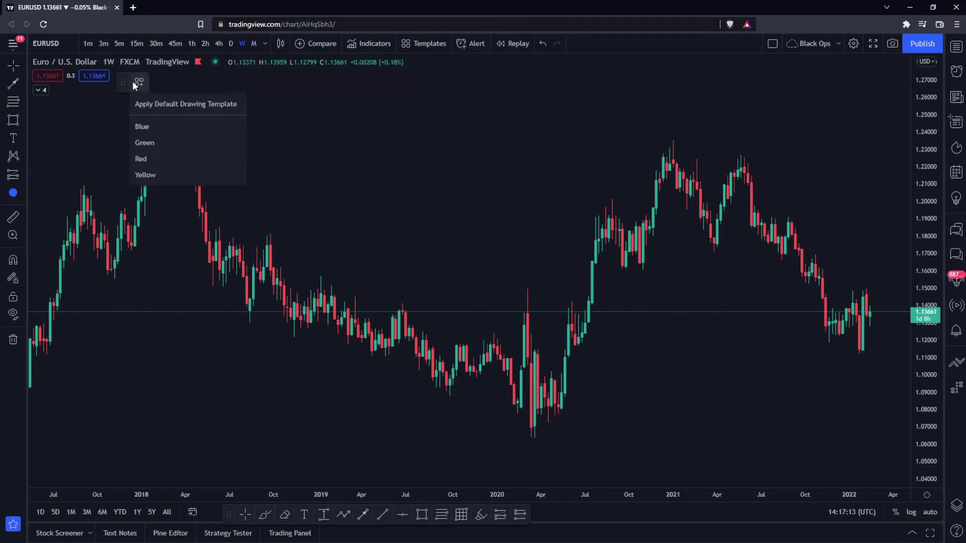
pyautogui.click(144, 161)
pyautogui.scroll(-1, 300, 299)
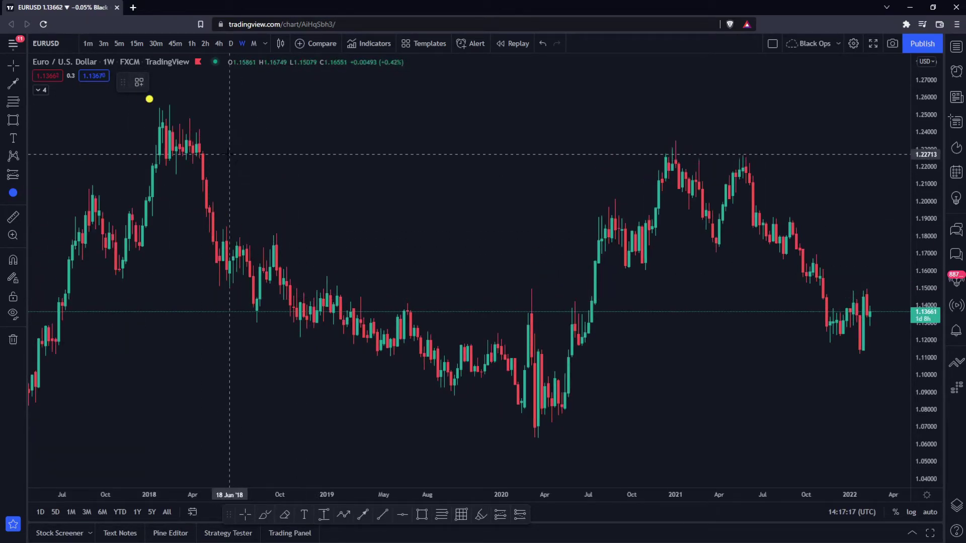
pyautogui.click(192, 111)
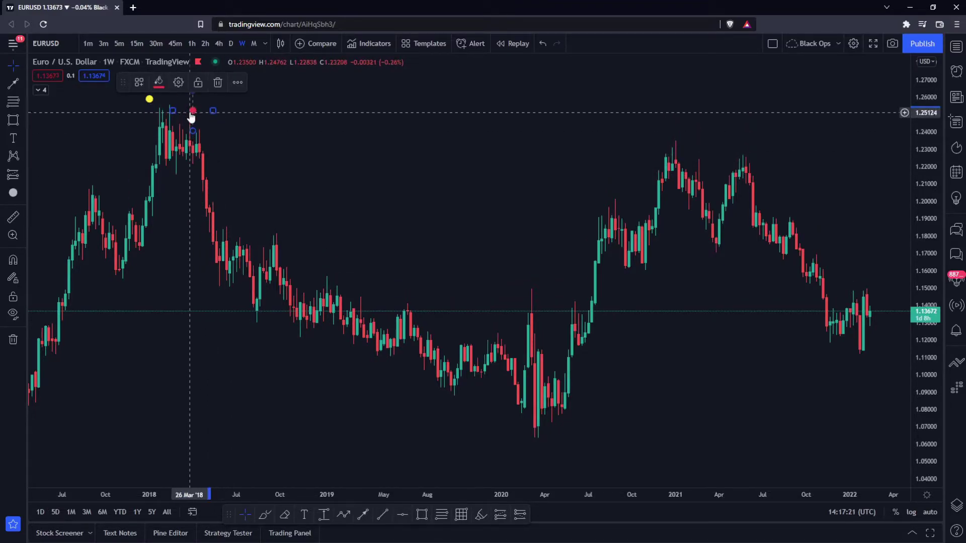
# Step: Copy the red circle onto the late May 2018 low, the June 2018 high, the August 2018 low and the September 2018 high
pyautogui.moveTo(193, 113)
pyautogui.keyDown('ctrl'); pyautogui.mouseDown()
pyautogui.moveTo(218, 306)
pyautogui.moveTo(230, 224)
pyautogui.mouseUp(); pyautogui.keyUp('ctrl')
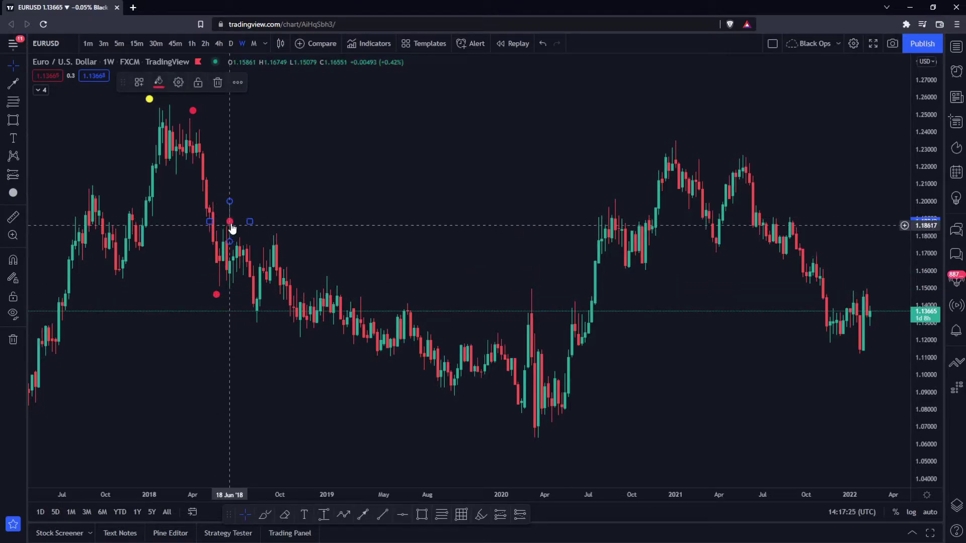
pyautogui.click(230, 224)
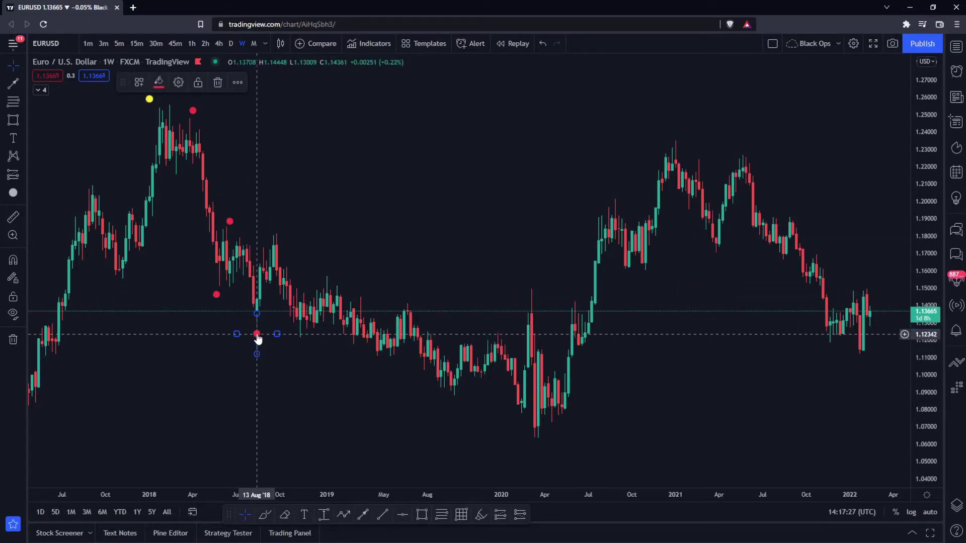
pyautogui.click(256, 334)
pyautogui.click(277, 225)
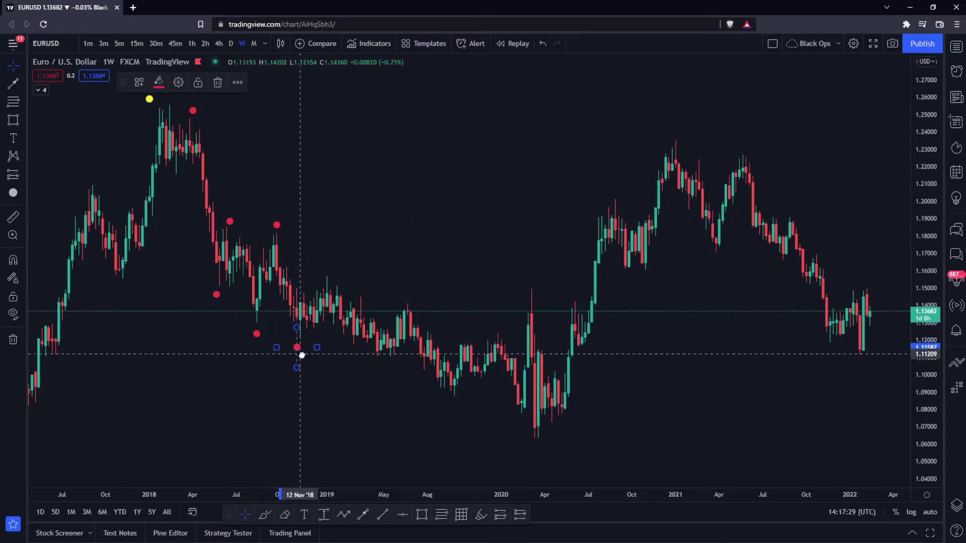
# Step: Copy the red circle onto each following swing low and high, from the November 2018 low to the February 2020 low
pyautogui.click(300, 348)
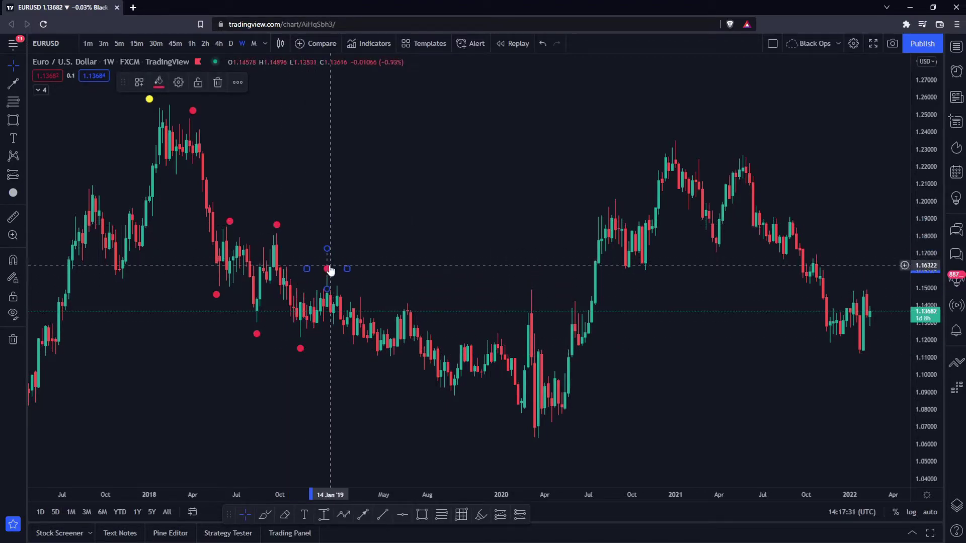
pyautogui.click(330, 267)
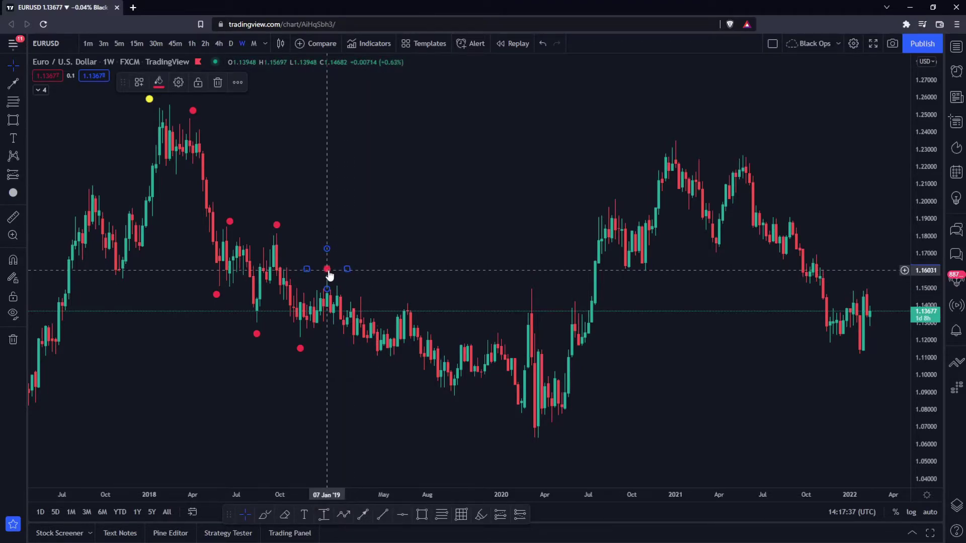
pyautogui.moveTo(327, 270); pyautogui.dragTo(455, 414)
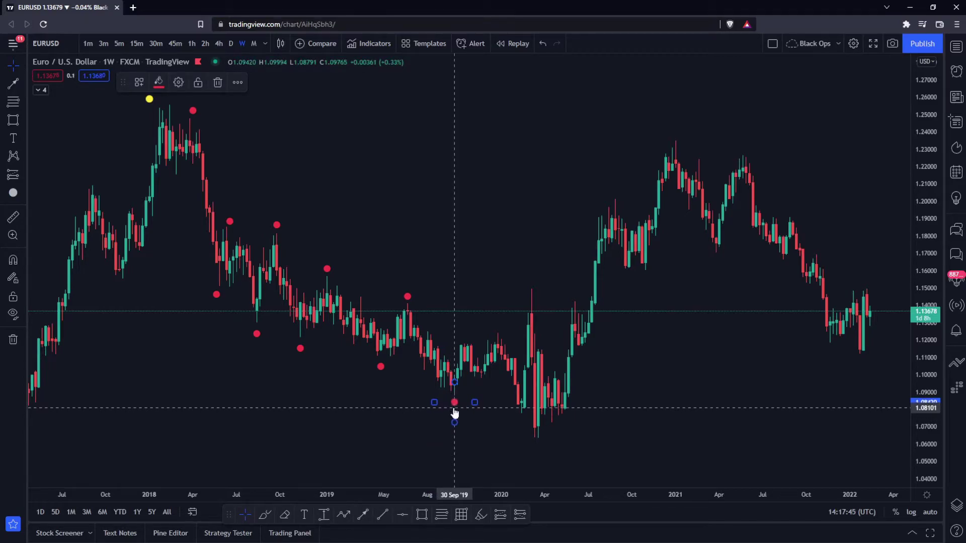
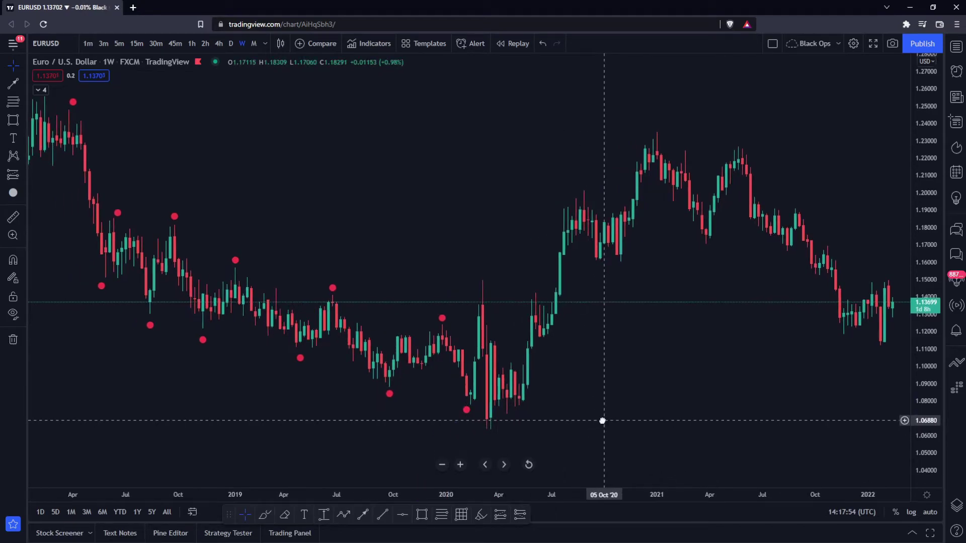
# Step: Draw a horizontal arrow from the late December 2019 high at about 1.124 to the late February 2020 candle
pyautogui.scroll(-1, 633, 424)
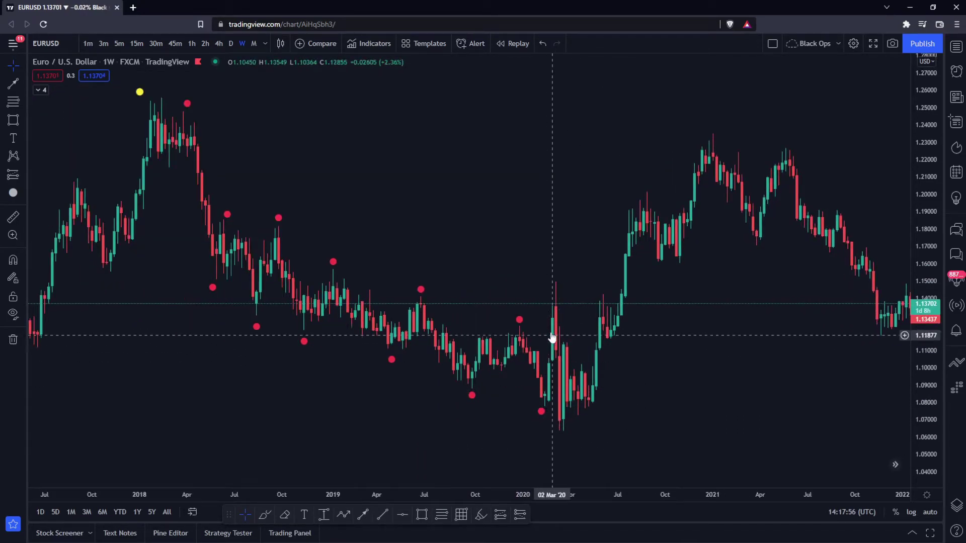
pyautogui.click(364, 515)
pyautogui.click(519, 326)
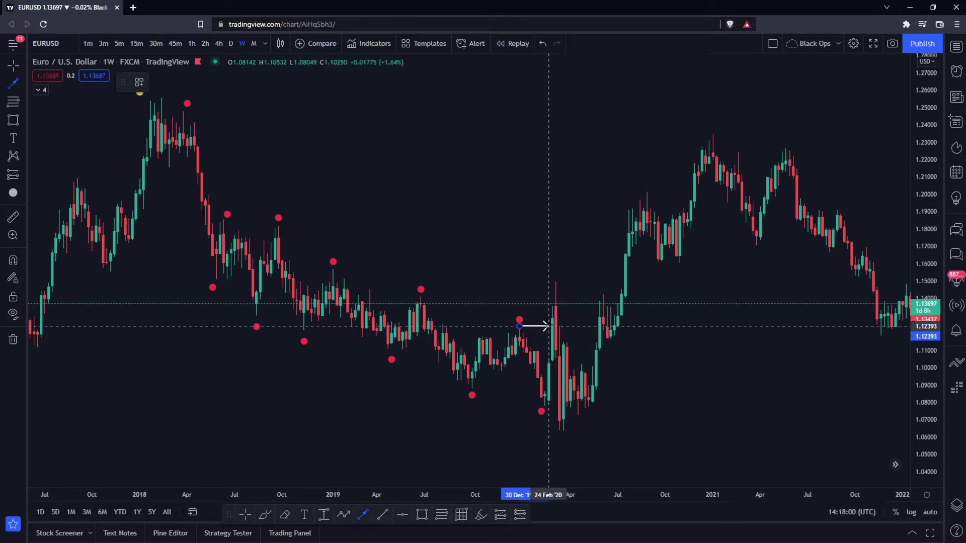
pyautogui.click(547, 326)
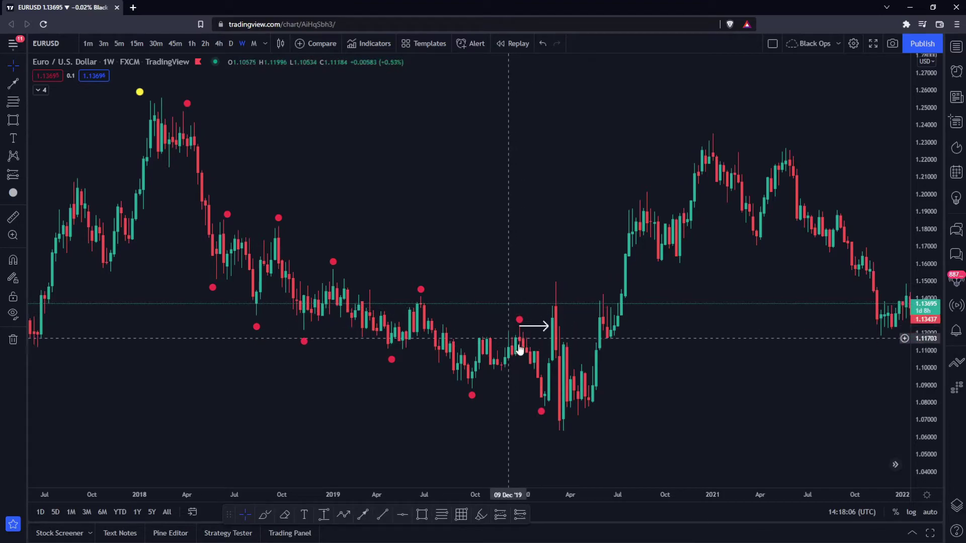
# Step: Copy the red circle from the February 2020 low to above the March 2020 high
pyautogui.scroll(-2, 437, 254)
pyautogui.scroll(1, 437, 255)
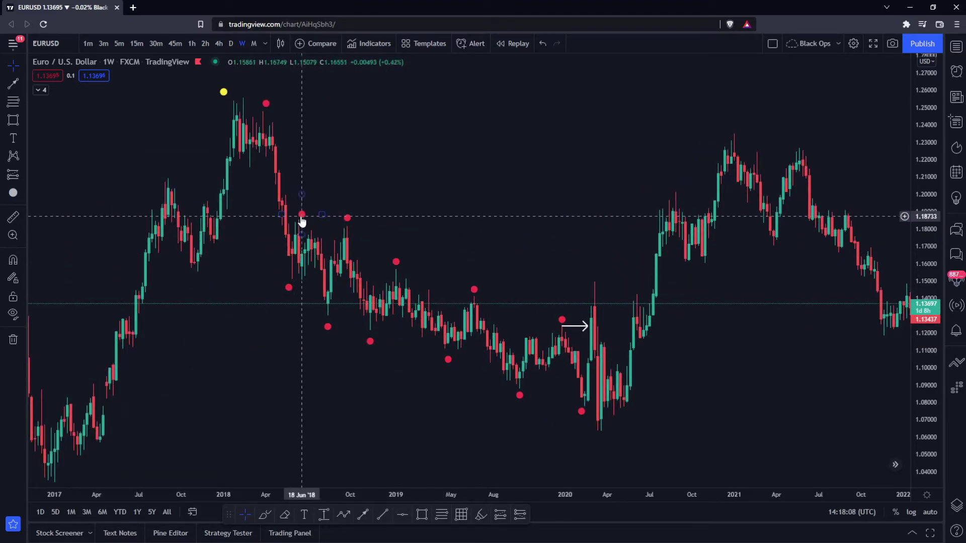
pyautogui.scroll(2, 649, 427)
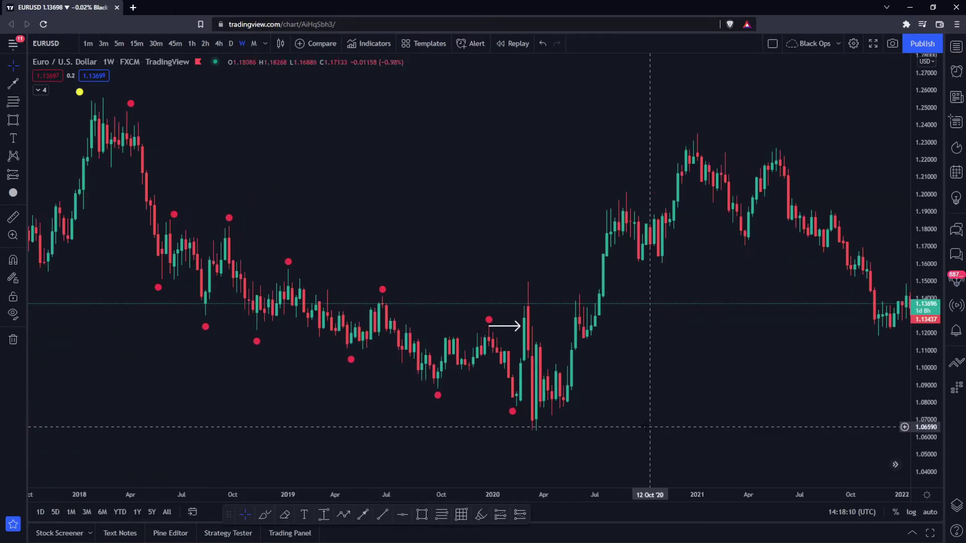
pyautogui.click(513, 412)
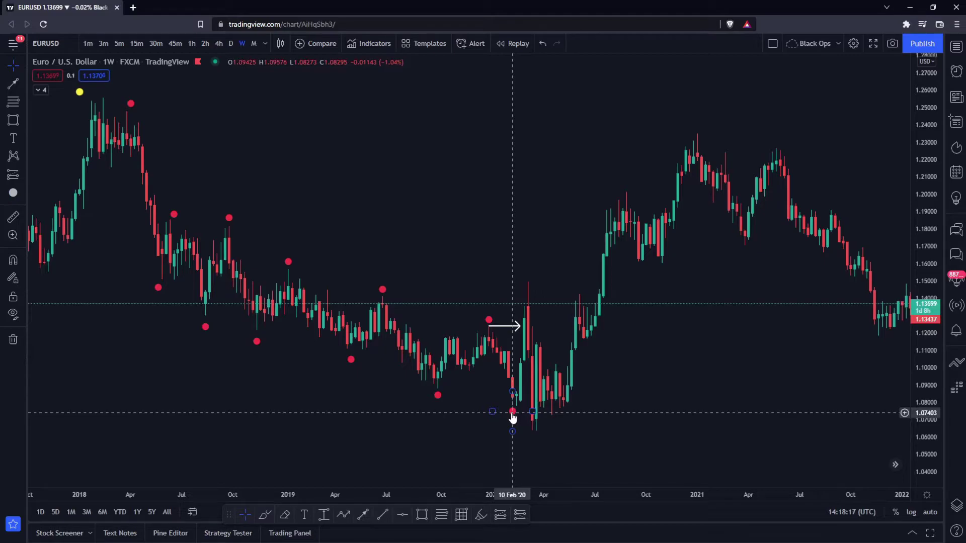
pyautogui.moveTo(512, 413); pyautogui.dragTo(478, 412)
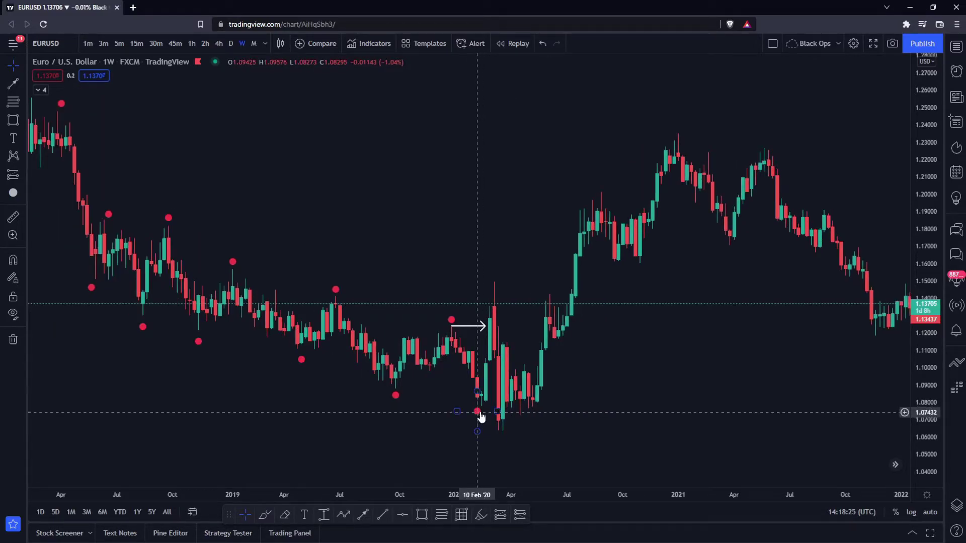
pyautogui.moveTo(478, 416); pyautogui.dragTo(499, 270)
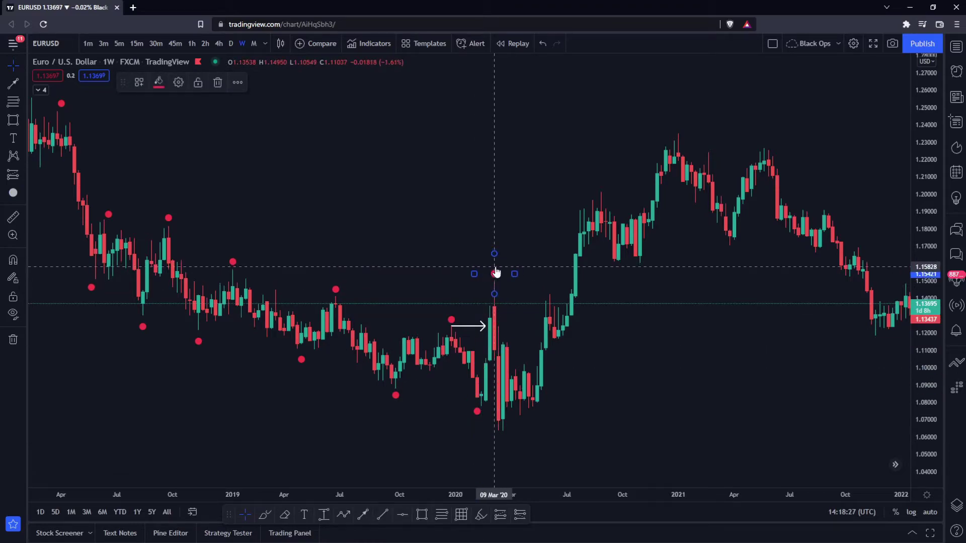
# Step: Draw a horizontal arrow from the 17 February 2020 low at 1.07779 to the 9 March 2020 candle
pyautogui.scroll(3, 554, 403)
pyautogui.click(451, 408)
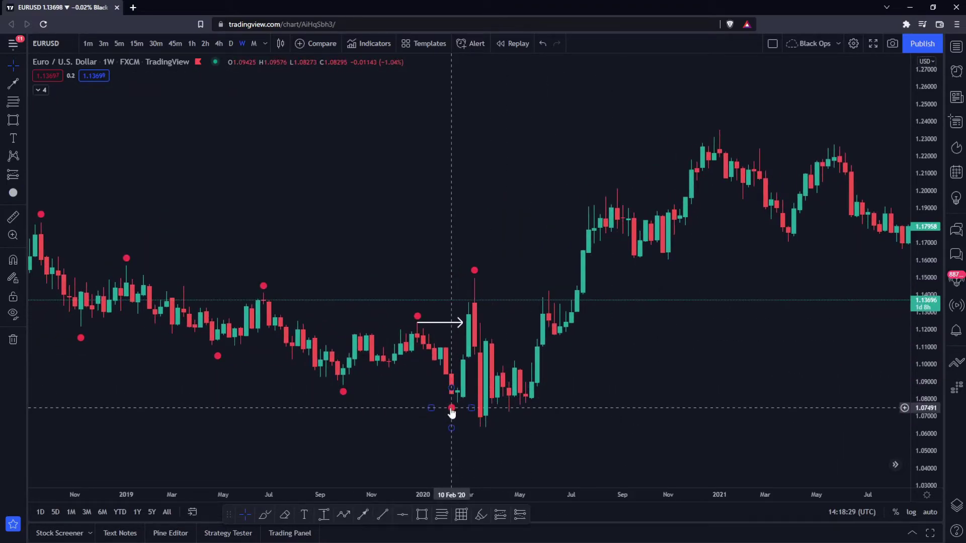
pyautogui.scroll(-1, 613, 391)
pyautogui.scroll(2, 552, 453)
pyautogui.moveTo(552, 453); pyautogui.dragTo(600, 445)
pyautogui.click(364, 514)
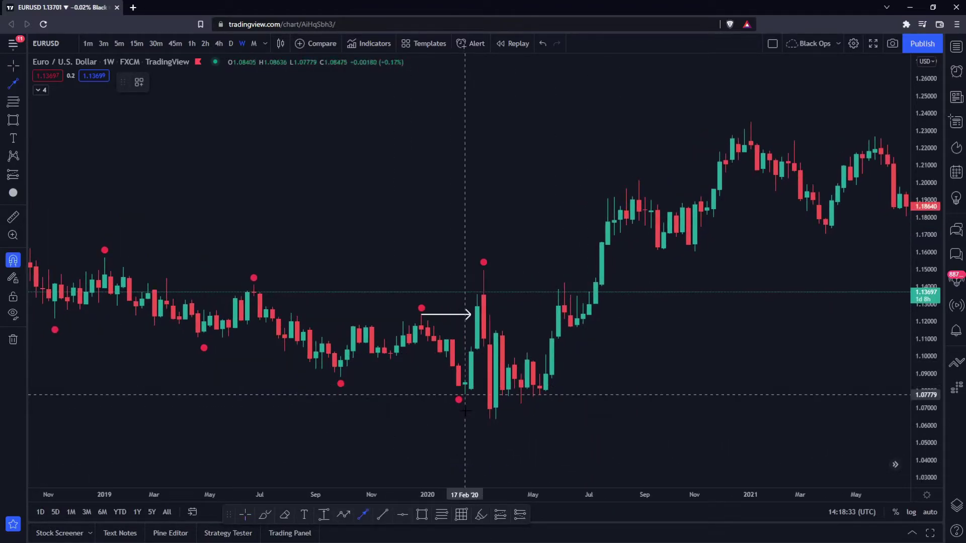
pyautogui.click(483, 396)
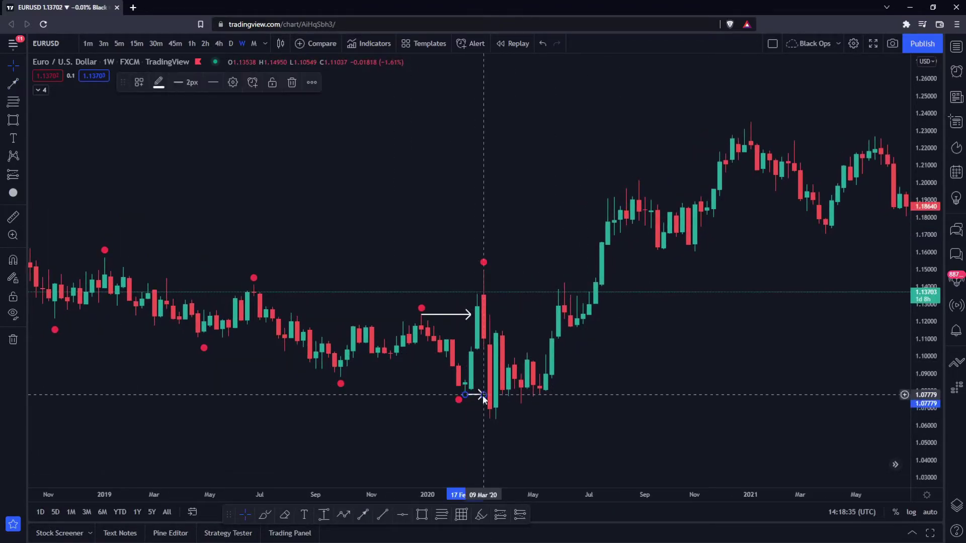
# Step: Copy the red circle from above the March 2020 high to below the March 2020 low
pyautogui.scroll(3, 548, 445)
pyautogui.moveTo(494, 422)
pyautogui.mouseDown()
pyautogui.moveTo(671, 402)
pyautogui.moveTo(689, 372)
pyautogui.moveTo(605, 385)
pyautogui.mouseUp()
pyautogui.scroll(-3, 713, 376)
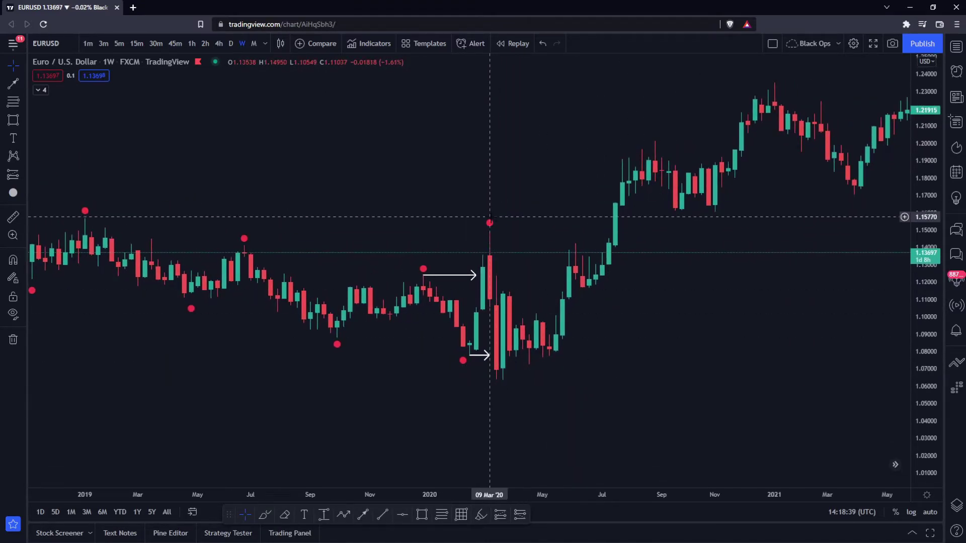
pyautogui.keyDown('ctrl'); pyautogui.moveTo(490, 223); pyautogui.dragTo(499, 390); pyautogui.keyUp('ctrl')
pyautogui.click(601, 406)
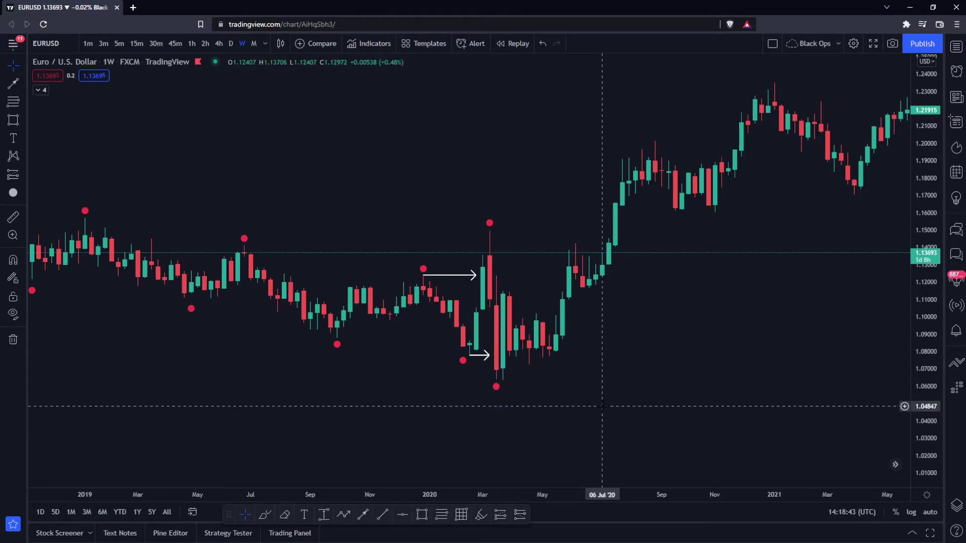
# Step: Draw a horizontal arrow from the 9 March 2020 high at 1.14950 to about late June 2020
pyautogui.scroll(-4, 695, 386)
pyautogui.moveTo(787, 388); pyautogui.dragTo(703, 387)
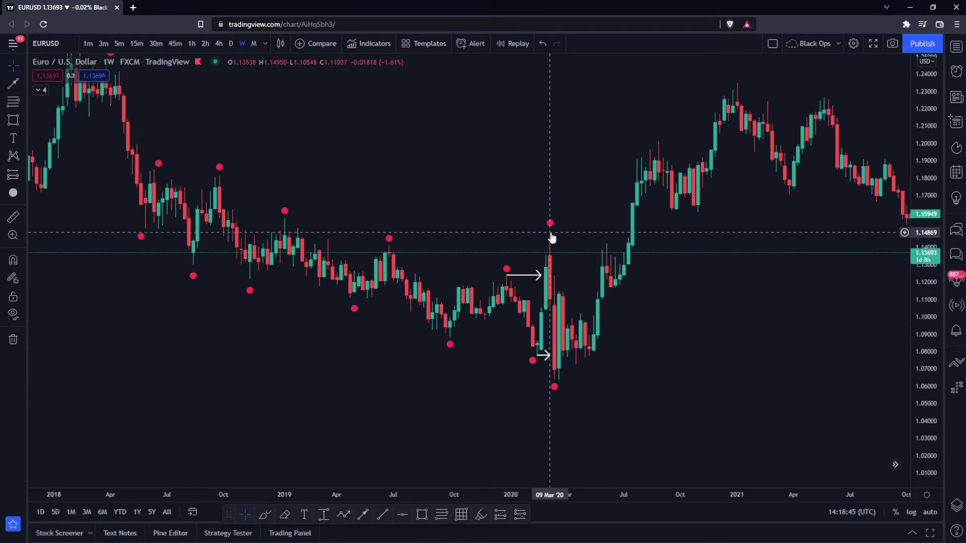
pyautogui.click(362, 514)
pyautogui.click(550, 231)
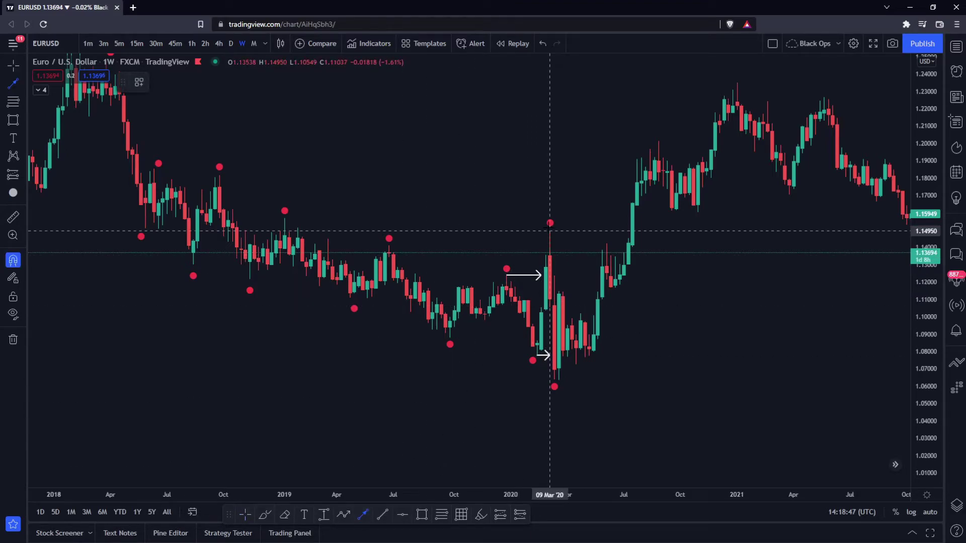
pyautogui.click(620, 231)
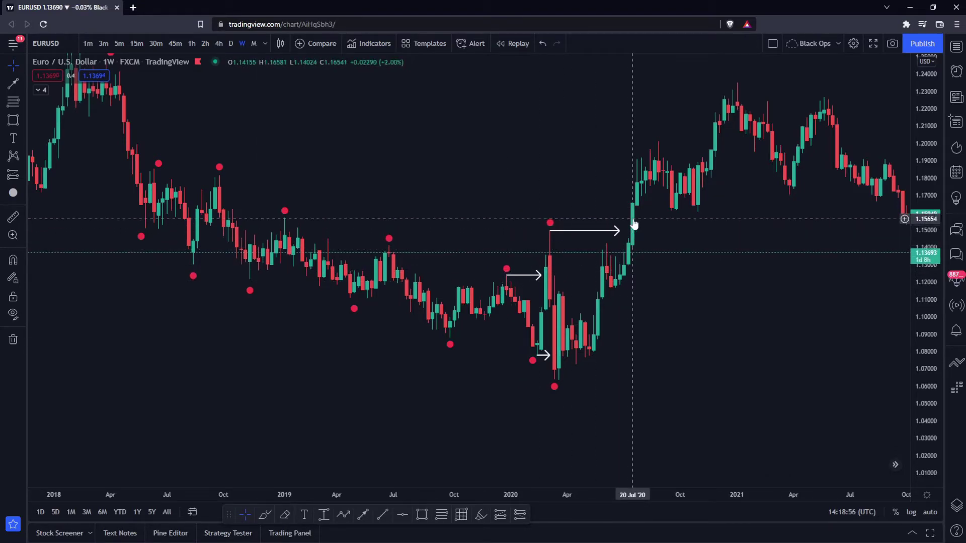
# Step: Copy the red circle onto the early September 2020 high, the early November 2020 low and the January 2021 high
pyautogui.scroll(1, 648, 334)
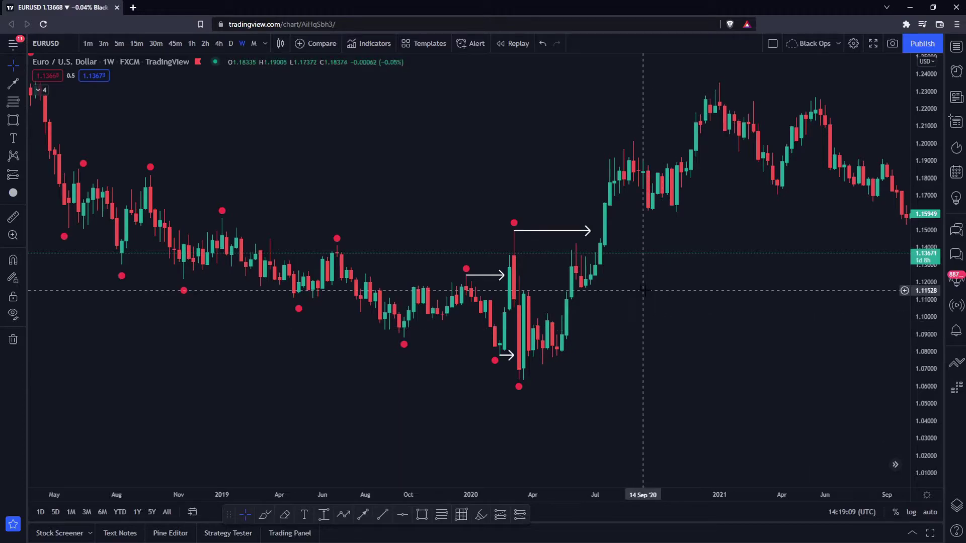
pyautogui.scroll(-5, 648, 326)
pyautogui.moveTo(777, 343); pyautogui.dragTo(688, 332)
pyautogui.scroll(2, 674, 333)
pyautogui.moveTo(617, 336); pyautogui.dragTo(571, 349)
pyautogui.scroll(3, 573, 350)
pyautogui.moveTo(490, 348); pyautogui.dragTo(590, 343)
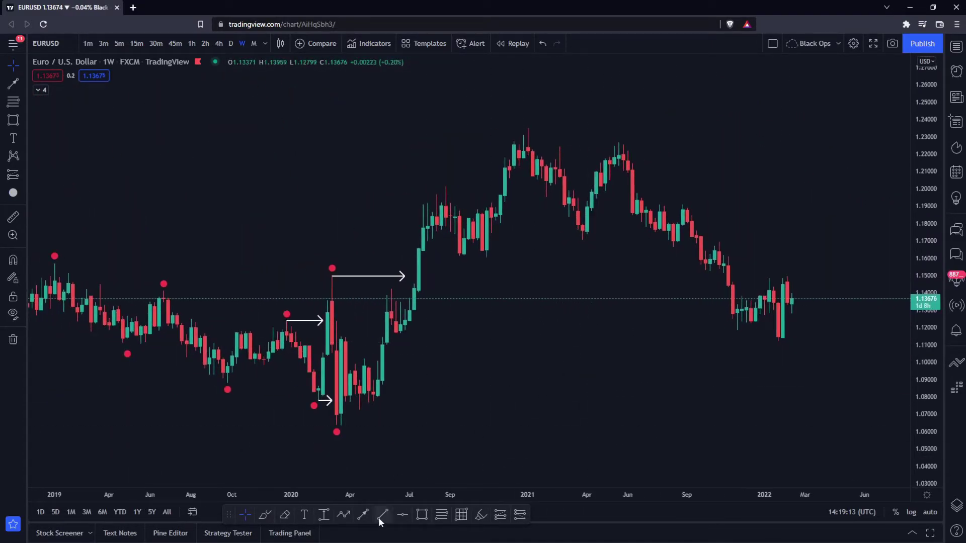
pyautogui.moveTo(335, 439)
pyautogui.mouseDown()
pyautogui.moveTo(378, 313)
pyautogui.moveTo(444, 177)
pyautogui.moveTo(485, 278)
pyautogui.moveTo(486, 243)
pyautogui.moveTo(529, 117)
pyautogui.mouseUp()
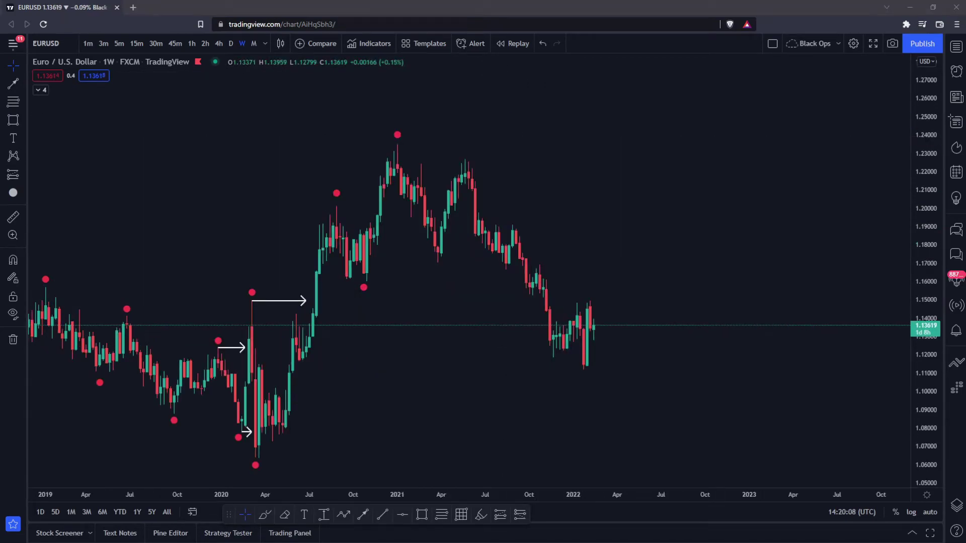
# Step: Draw a horizontal arrow from the early November 2020 low at about 1.160 to the late September 2021 candles
pyautogui.moveTo(394, 392); pyautogui.dragTo(515, 377)
pyautogui.scroll(3, 515, 378)
pyautogui.moveTo(447, 349); pyautogui.dragTo(480, 371)
pyautogui.click(442, 295)
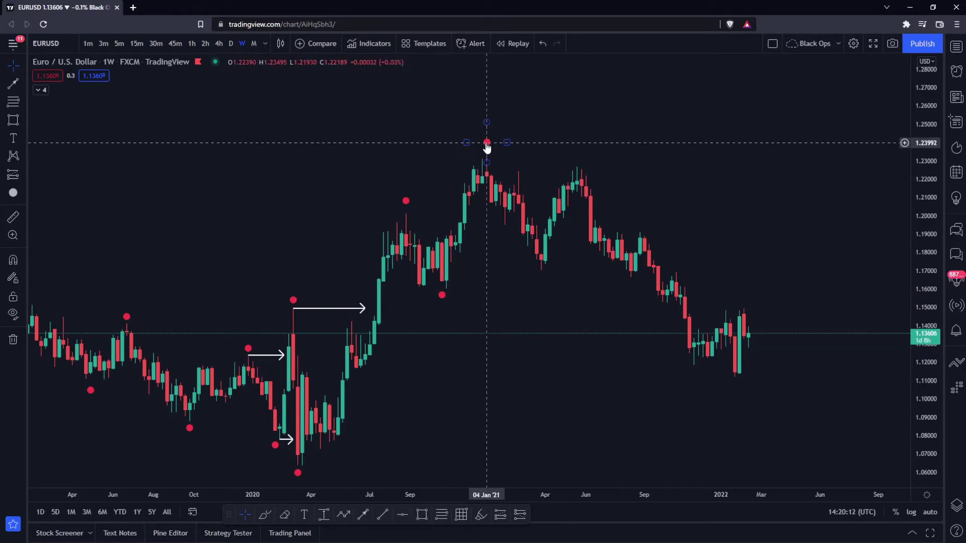
pyautogui.moveTo(656, 140); pyautogui.dragTo(626, 134)
pyautogui.scroll(-1, 626, 135)
pyautogui.scroll(2, 579, 302)
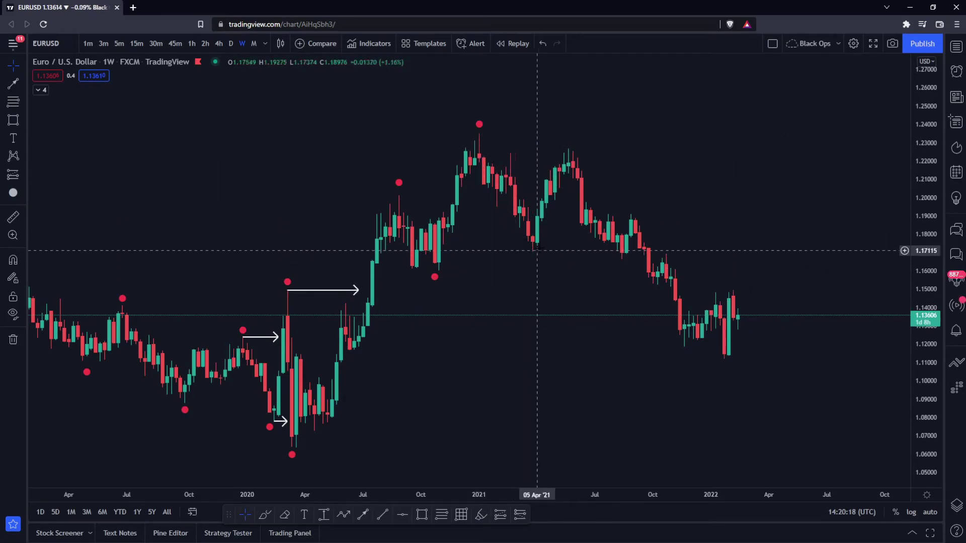
pyautogui.click(363, 514)
pyautogui.click(438, 270)
pyautogui.click(641, 270)
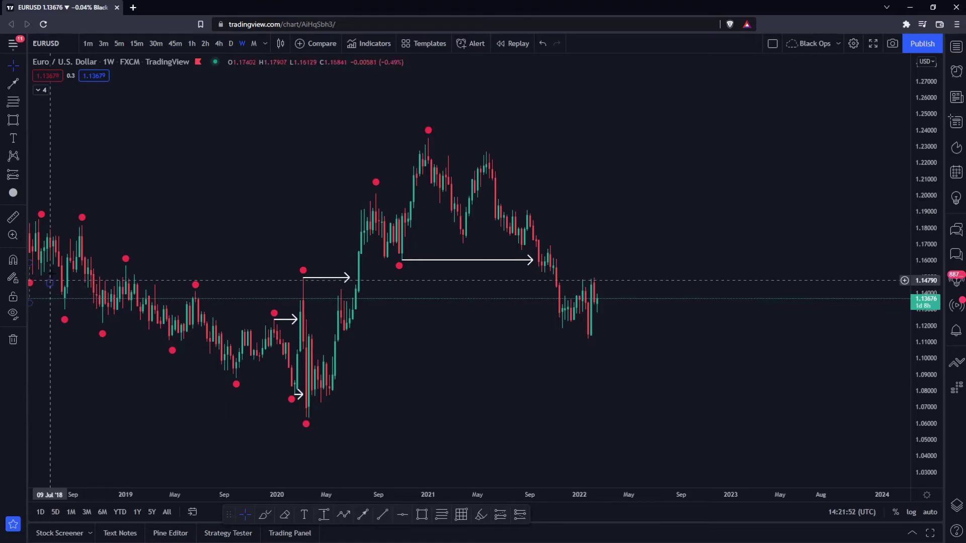
# Step: Copy the red circle from the January 2021 high to below the late January 2022 low
pyautogui.click(429, 132)
pyautogui.moveTo(430, 135); pyautogui.dragTo(593, 350)
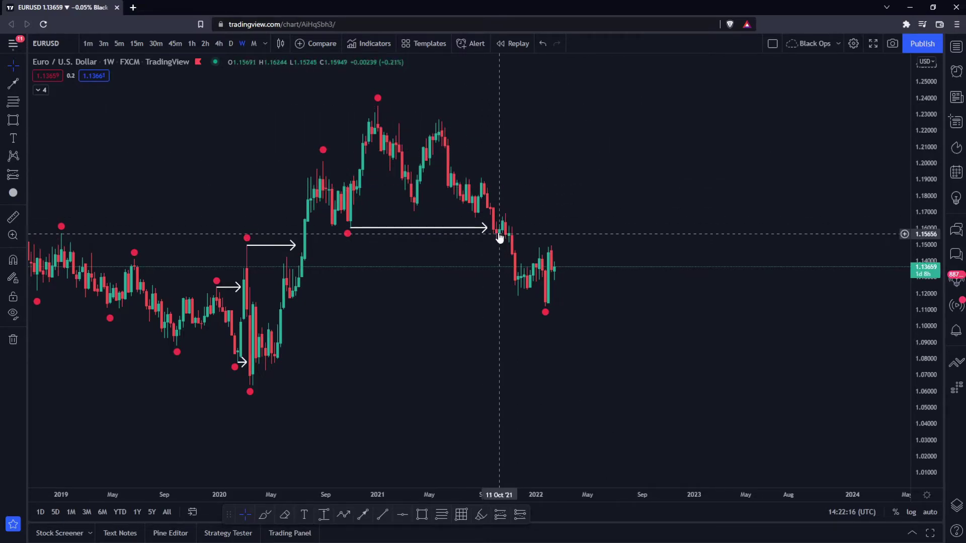
pyautogui.rightClick(536, 256)
pyautogui.click(549, 225)
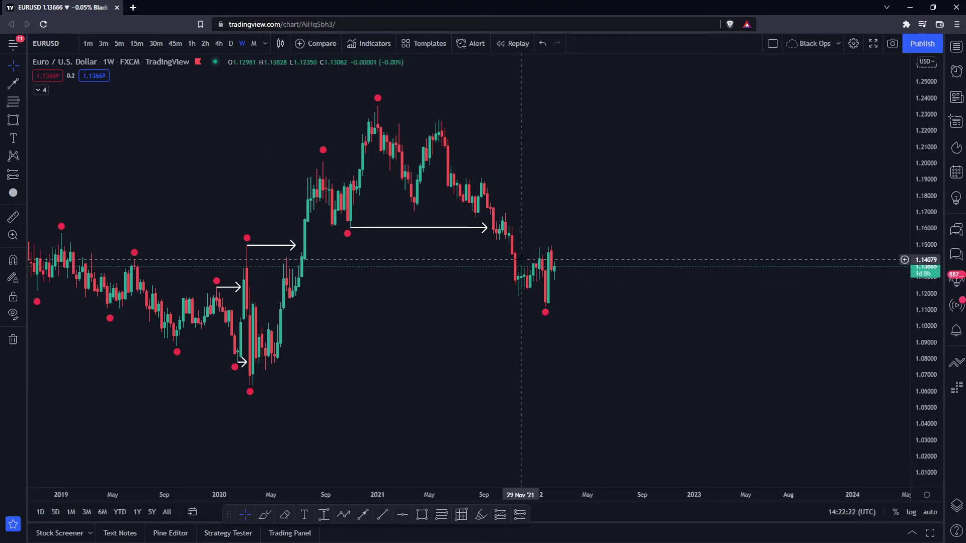
# Step: Switch the chart to the daily timeframe and focus it on the July 2021 to February 2022 candles
pyautogui.click(231, 43)
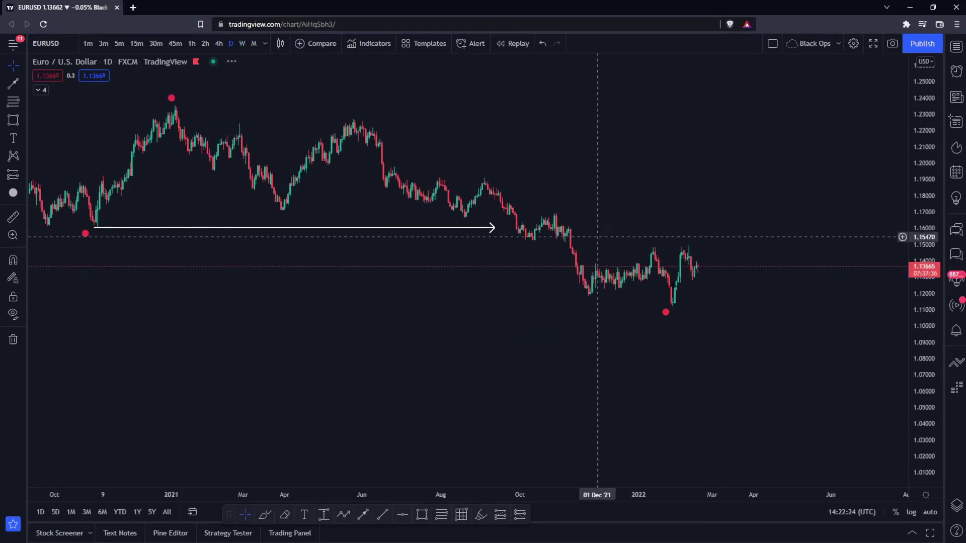
pyautogui.moveTo(929, 401); pyautogui.dragTo(887, 170)
pyautogui.scroll(4, 574, 245)
pyautogui.moveTo(473, 144); pyautogui.dragTo(548, 189)
pyautogui.scroll(2, 522, 205)
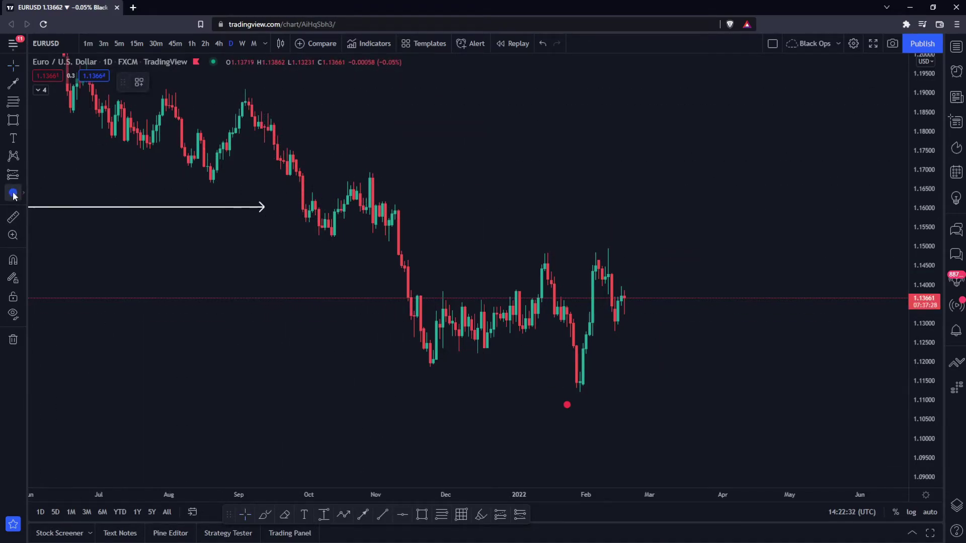
# Step: Mark the late October 2021 high, late November 2021 low, mid-January 2022 high and late January 2022 low with circles using the Green template
pyautogui.click(137, 85)
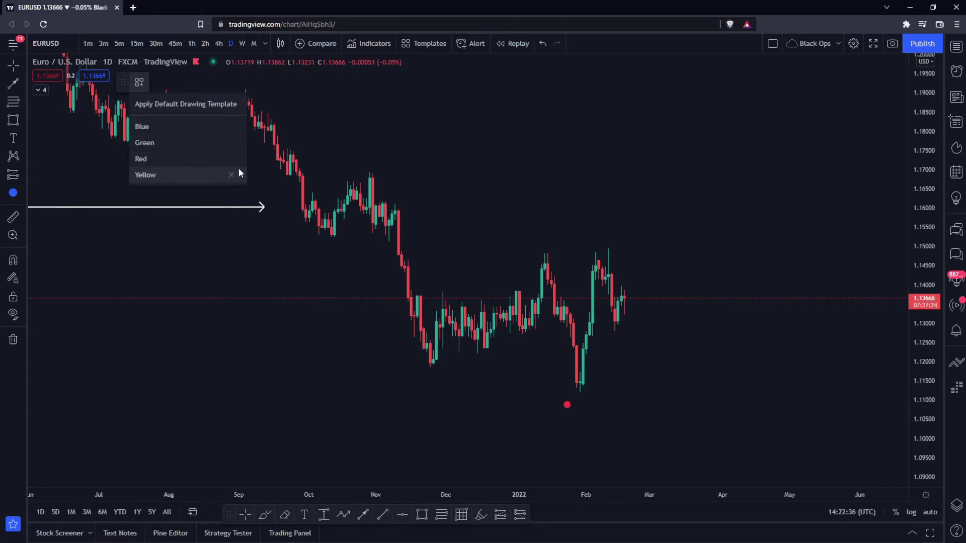
pyautogui.scroll(-2, 395, 209)
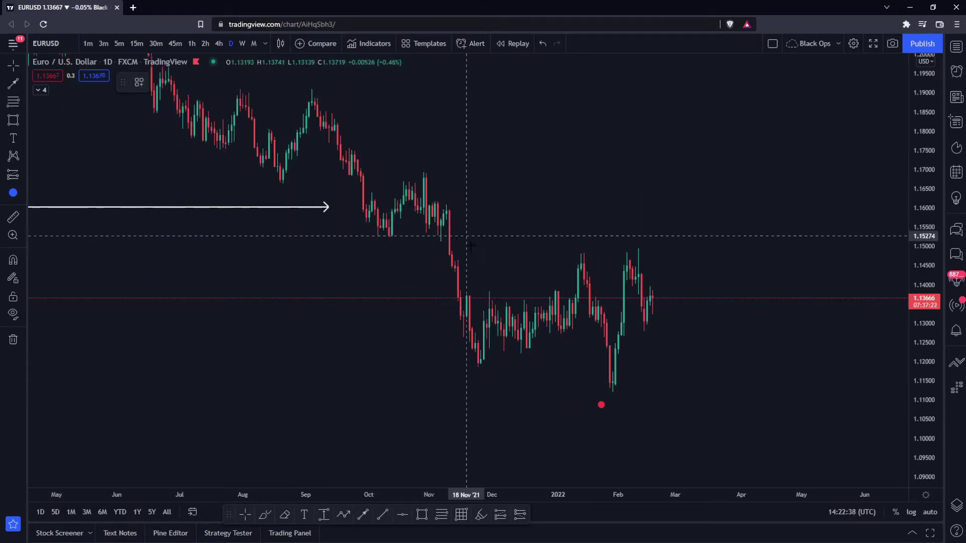
pyautogui.click(418, 166)
pyautogui.keyDown('ctrl'); pyautogui.moveTo(418, 167); pyautogui.dragTo(618, 411); pyautogui.keyUp('ctrl')
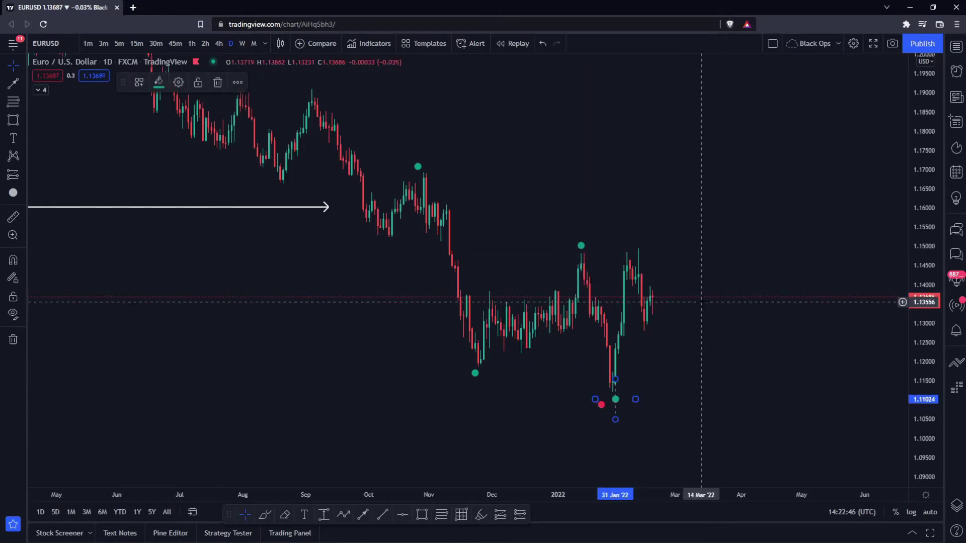
# Step: Draw a horizontal arrow from the 13 January 2022 high at 1.14816 to about 9 February 2022
pyautogui.scroll(2, 920, 457)
pyautogui.moveTo(921, 456); pyautogui.dragTo(880, 274)
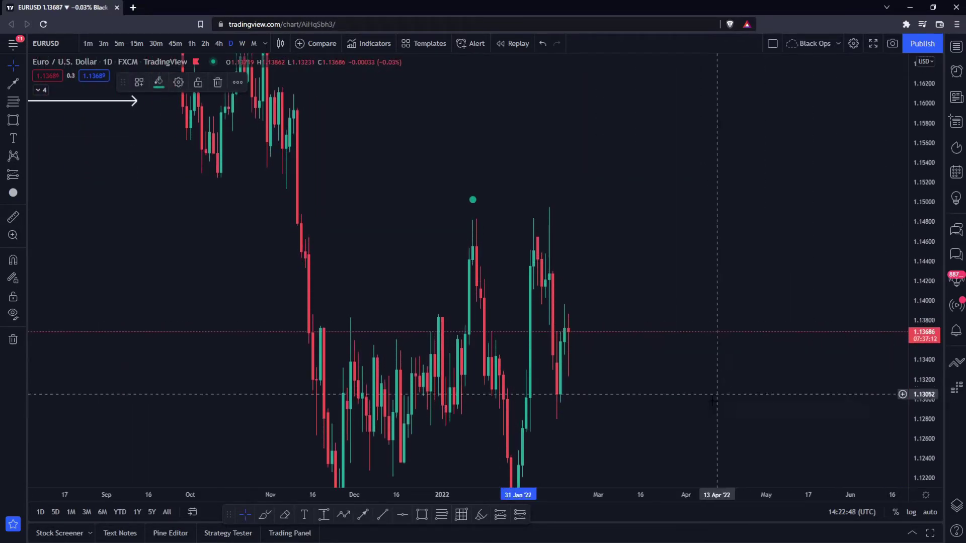
pyautogui.scroll(5, 553, 322)
pyautogui.scroll(-3, 449, 322)
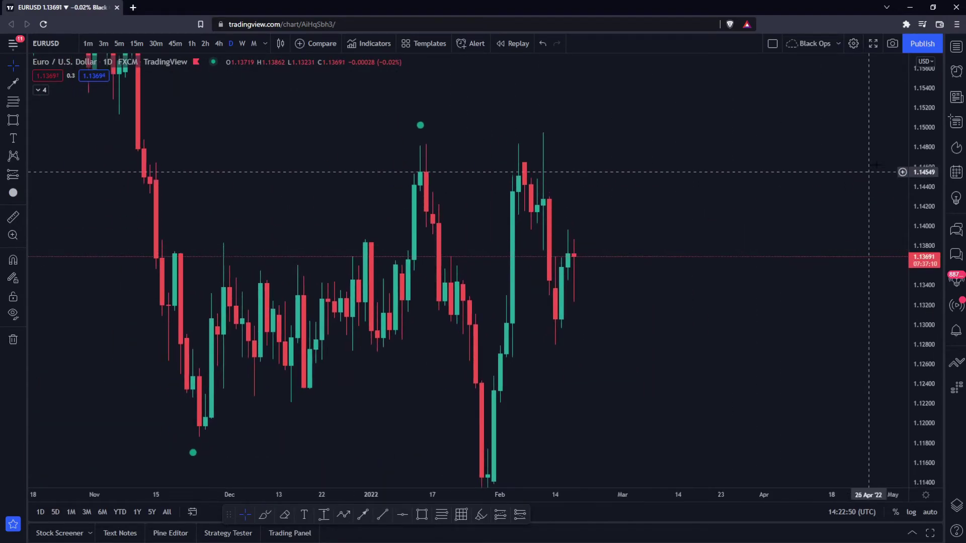
pyautogui.click(362, 514)
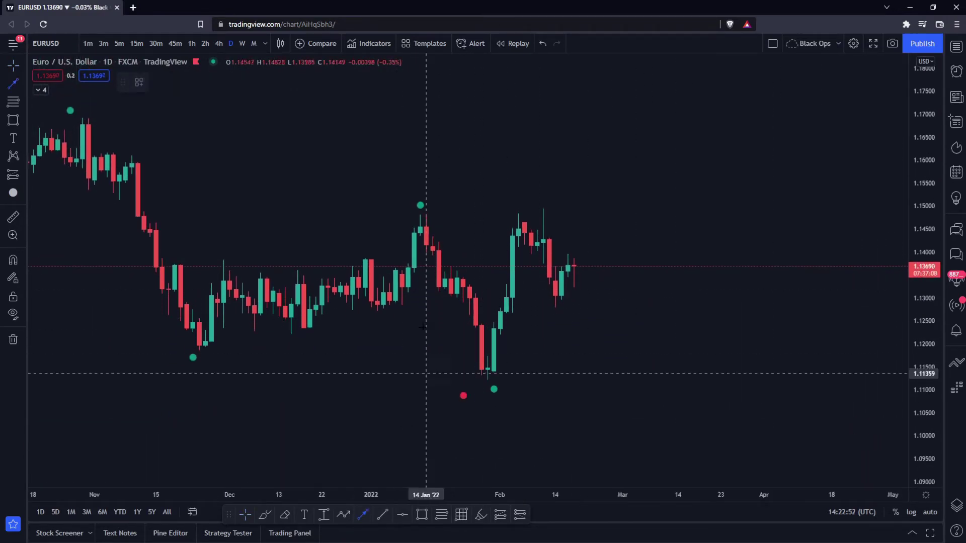
pyautogui.click(420, 215)
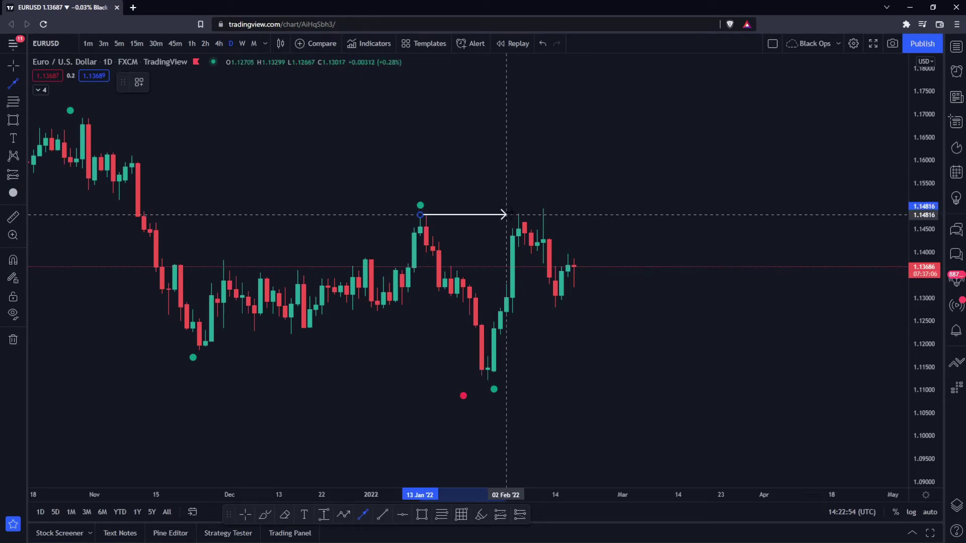
pyautogui.click(536, 215)
pyautogui.click(636, 220)
# Step: Copy the green circle to above the 10 February 2022 high
pyautogui.scroll(-3, 720, 354)
pyautogui.moveTo(770, 355); pyautogui.dragTo(647, 356)
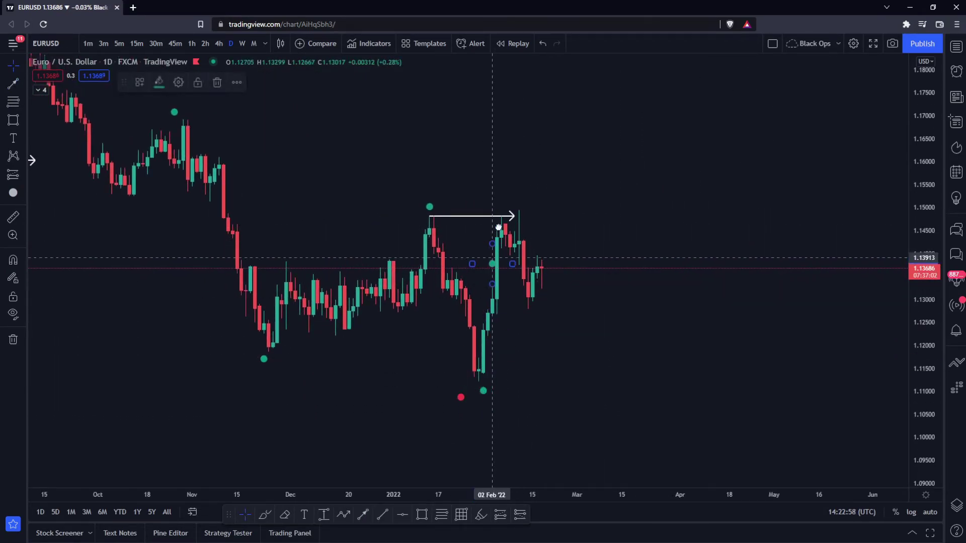
pyautogui.click(523, 197)
pyautogui.click(639, 307)
# Step: Switch the chart to the 4-hour timeframe and move the red circle beside the green one under the late January 2022 low
pyautogui.scroll(-7, 639, 306)
pyautogui.scroll(4, 878, 264)
pyautogui.moveTo(931, 91); pyautogui.dragTo(930, 236)
pyautogui.scroll(-4, 711, 339)
pyautogui.scroll(2, 745, 249)
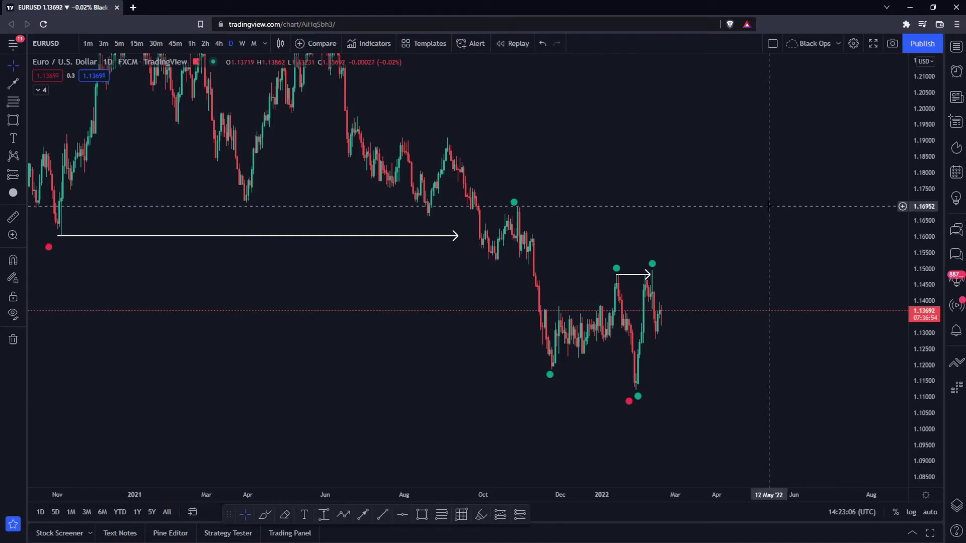
pyautogui.scroll(3, 363, 241)
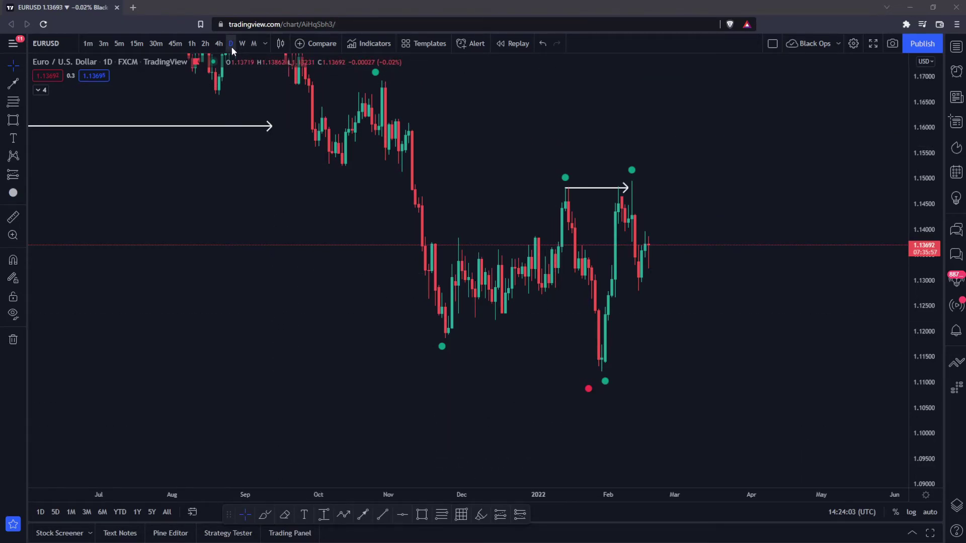
pyautogui.click(218, 40)
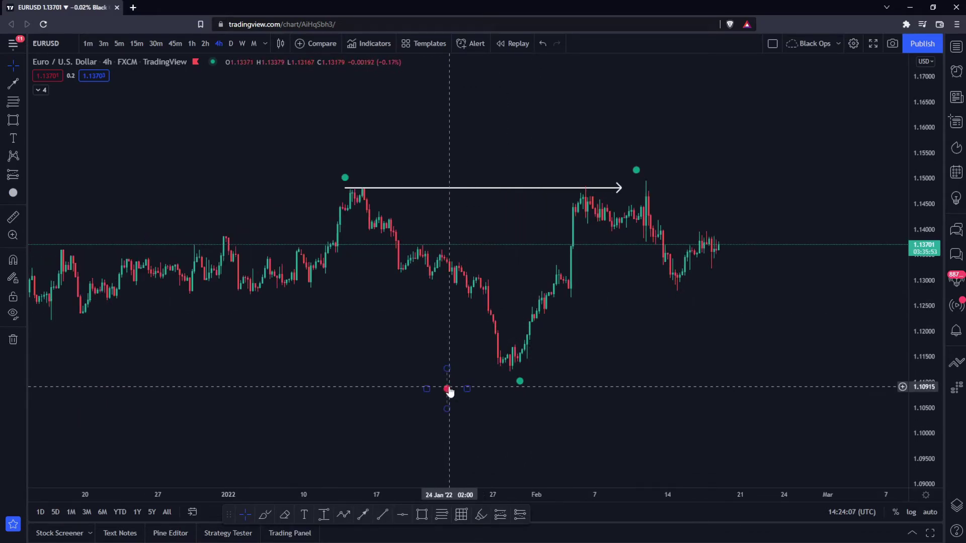
pyautogui.moveTo(445, 390); pyautogui.dragTo(495, 380)
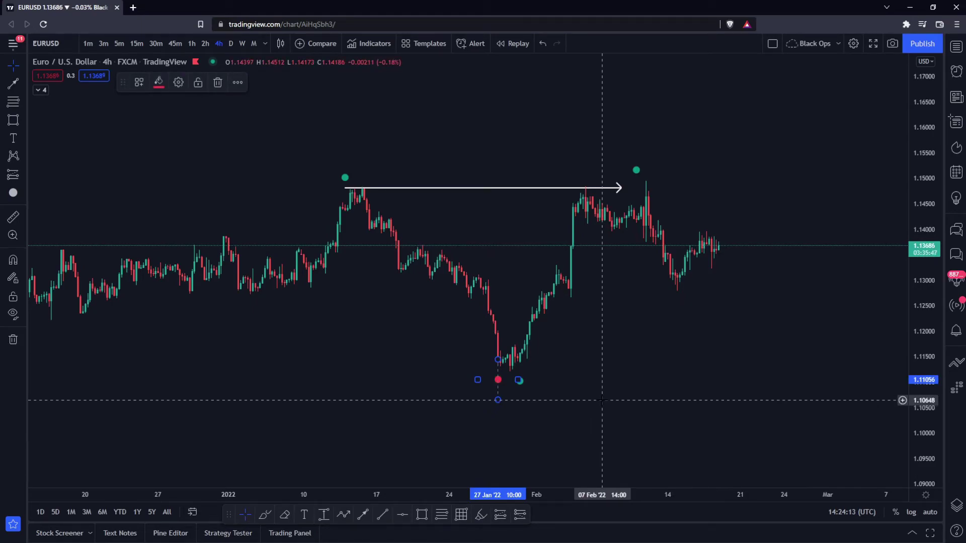
# Step: Draw a rectangle zone over the 3 February 2022 base from 1.13026 down to 1.12669, extended past the latest candle
pyautogui.moveTo(925, 439); pyautogui.dragTo(924, 407)
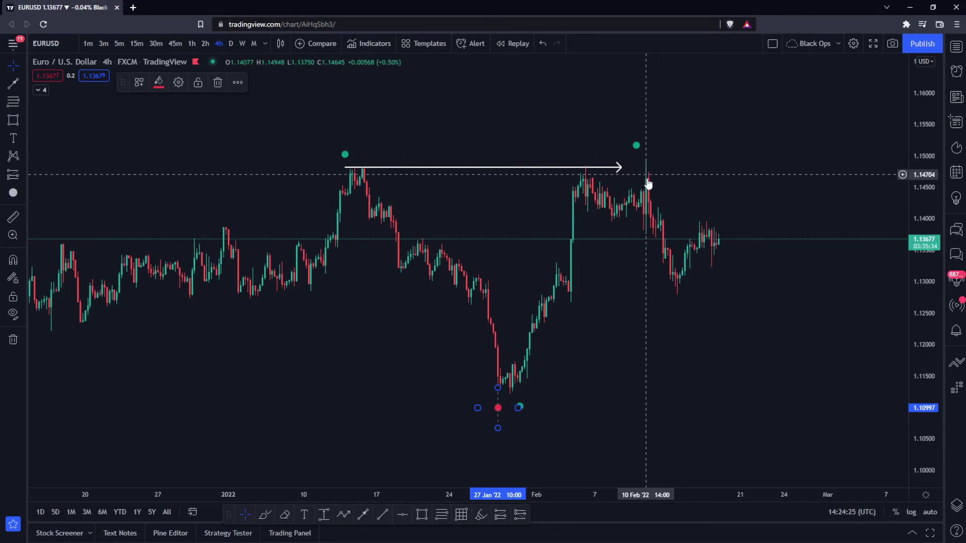
pyautogui.moveTo(932, 389); pyautogui.dragTo(933, 312)
pyautogui.scroll(2, 727, 376)
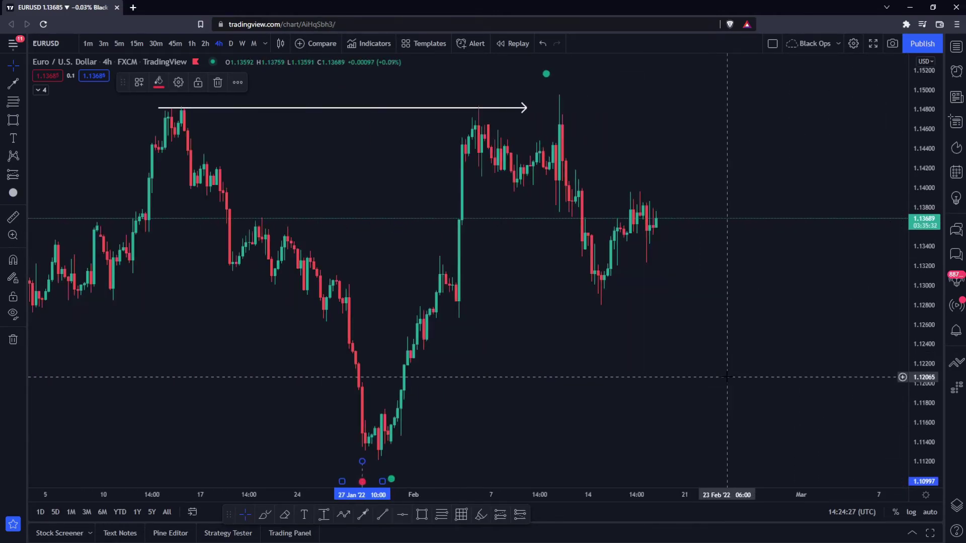
pyautogui.moveTo(634, 345); pyautogui.dragTo(593, 344)
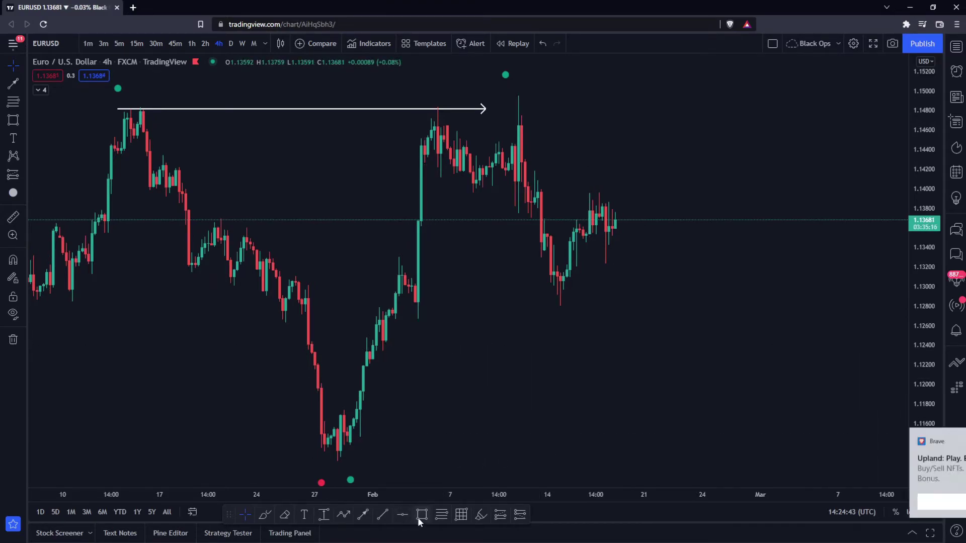
pyautogui.click(828, 512)
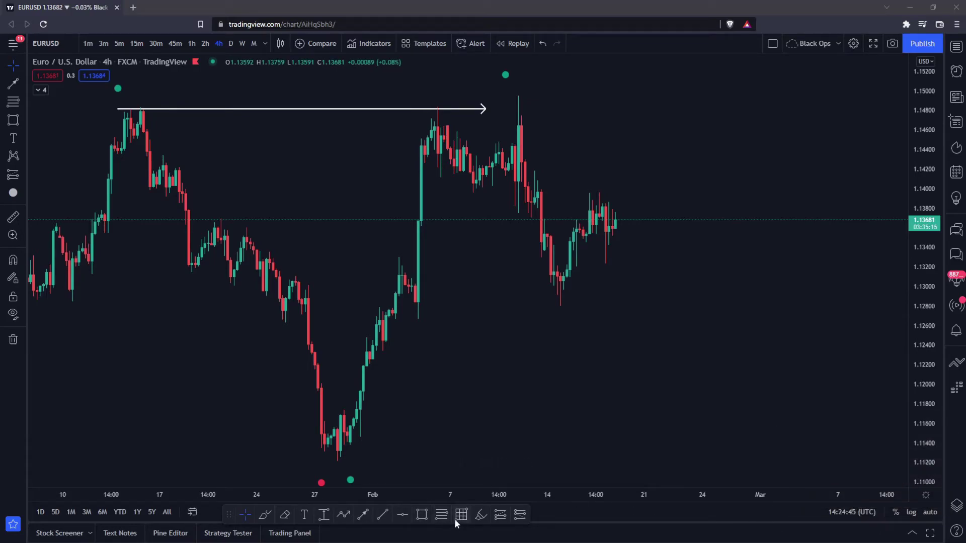
pyautogui.click(421, 514)
pyautogui.press('ctrl')
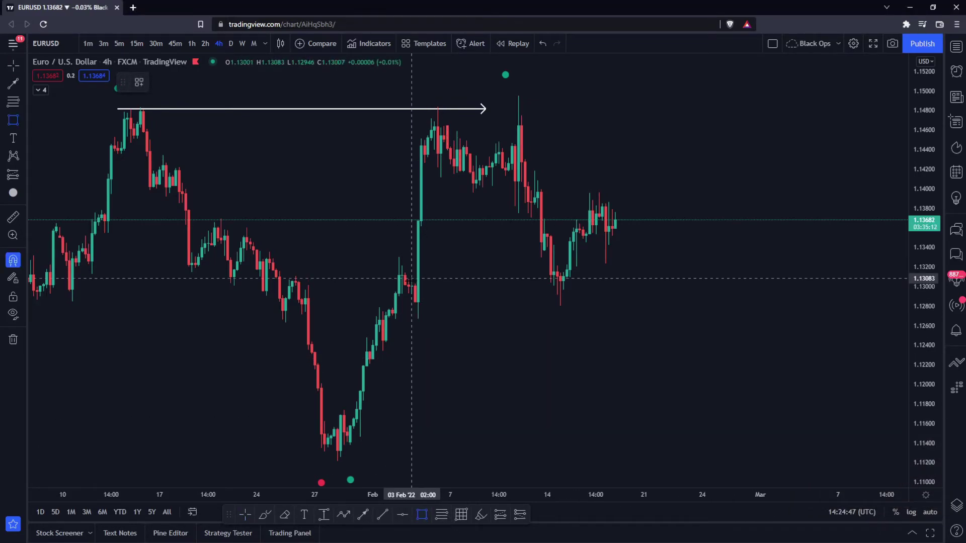
pyautogui.moveTo(414, 284); pyautogui.dragTo(415, 302)
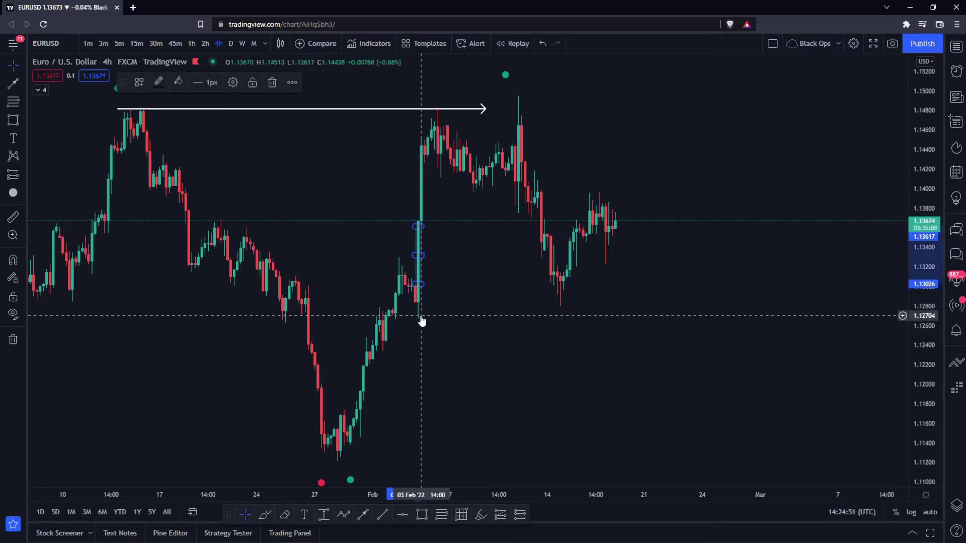
pyautogui.moveTo(420, 285); pyautogui.dragTo(419, 324)
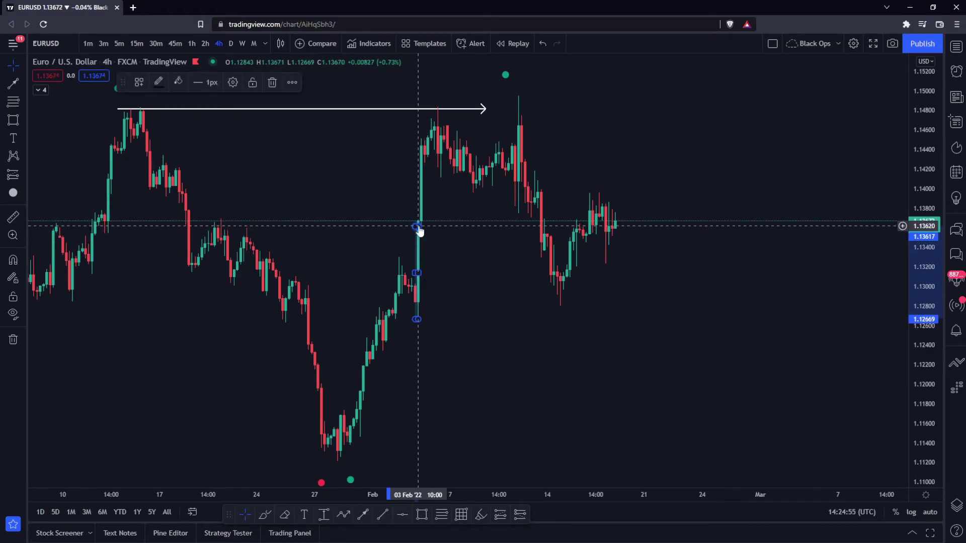
pyautogui.moveTo(419, 227); pyautogui.dragTo(676, 312)
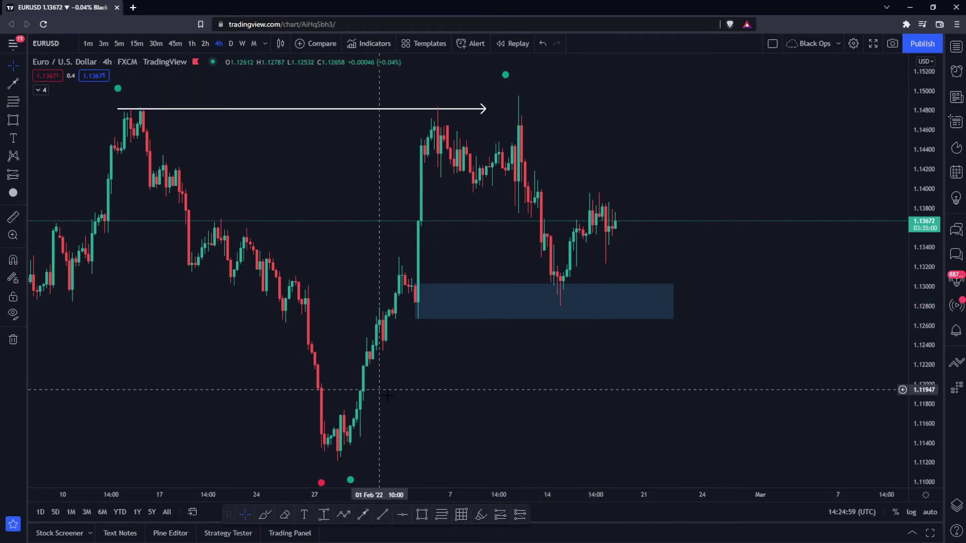
# Step: Switch to the 1-hour timeframe and draw a Gann Box from 3 February 11:00 at 1.12829 down to the rectangle's lower edge, ending about 22 February
pyautogui.moveTo(383, 352); pyautogui.dragTo(330, 335)
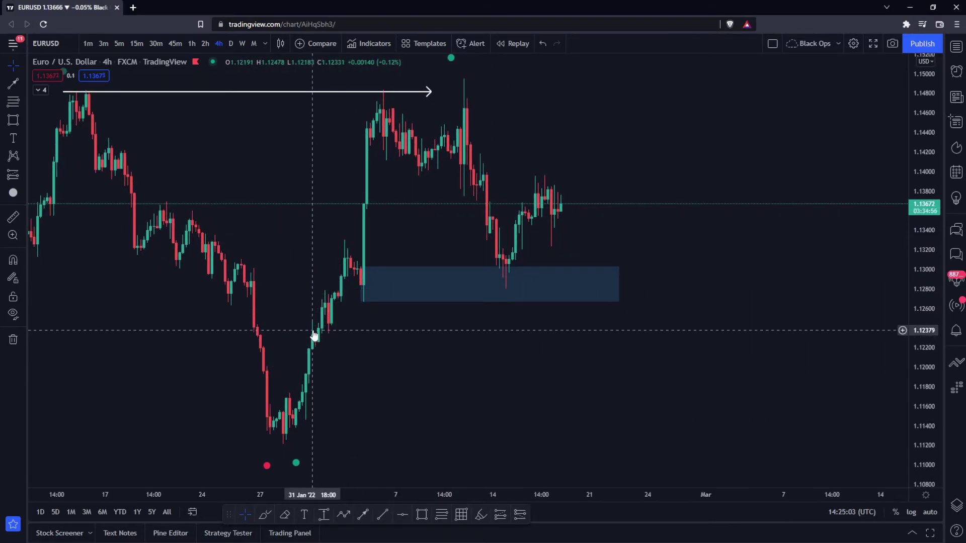
pyautogui.scroll(-2, 566, 406)
pyautogui.scroll(2, 566, 406)
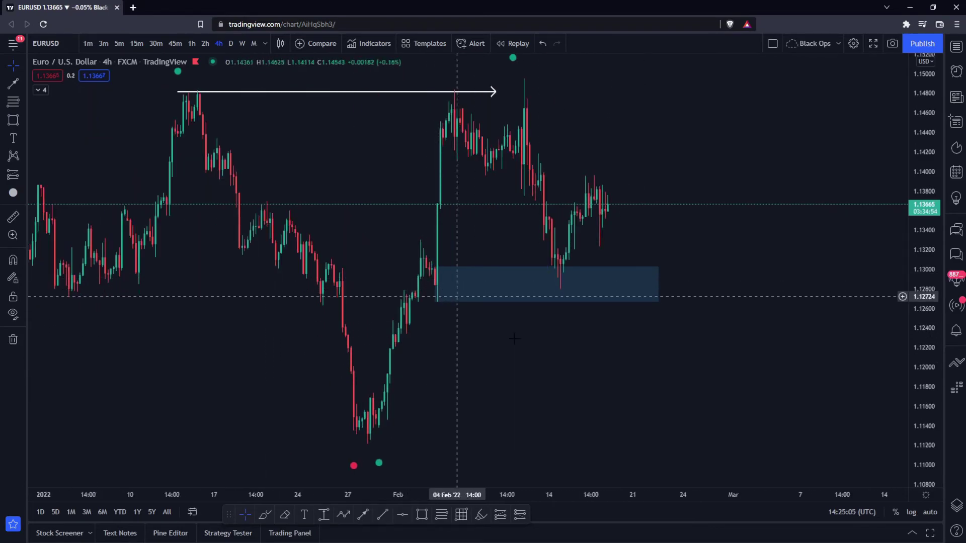
pyautogui.click(192, 44)
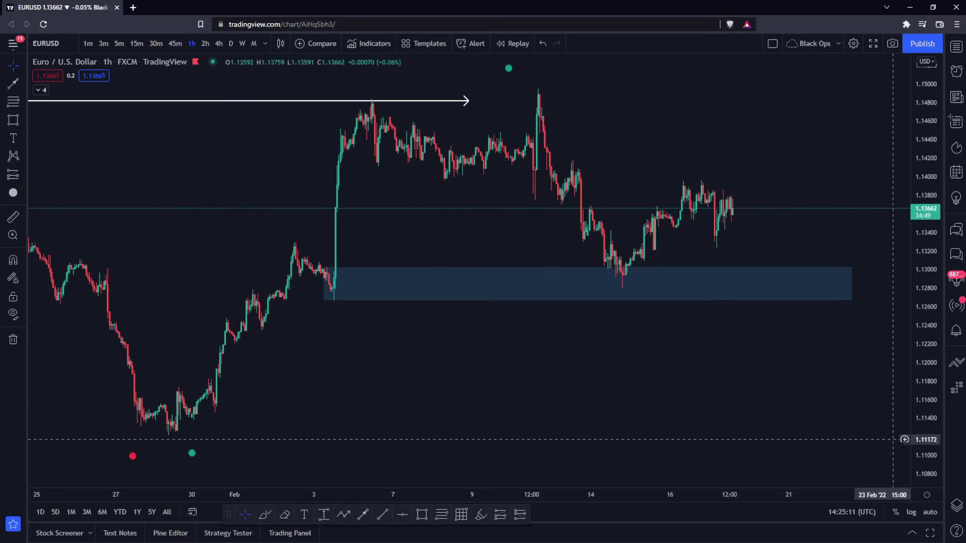
pyautogui.moveTo(919, 445); pyautogui.dragTo(919, 254)
pyautogui.scroll(4, 815, 327)
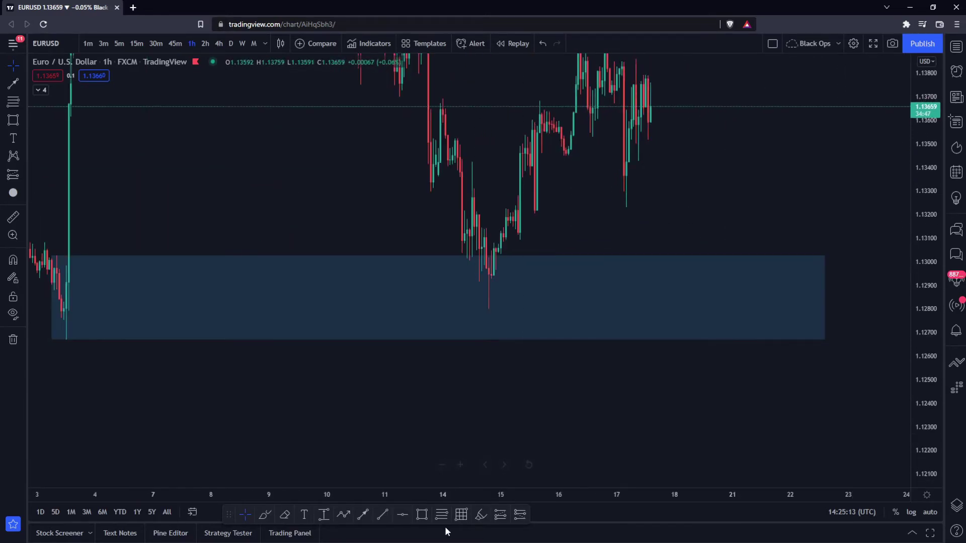
pyautogui.press('ctrl')
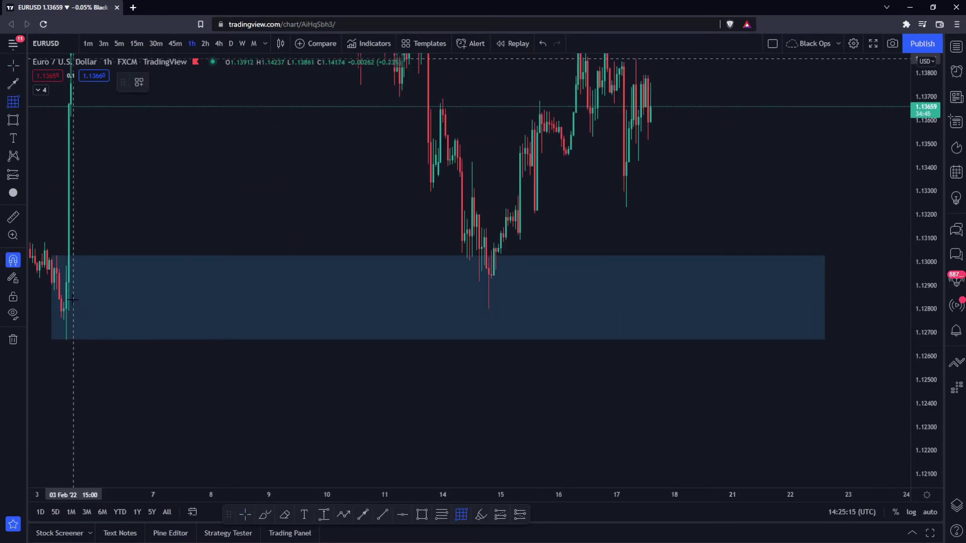
pyautogui.click(64, 302)
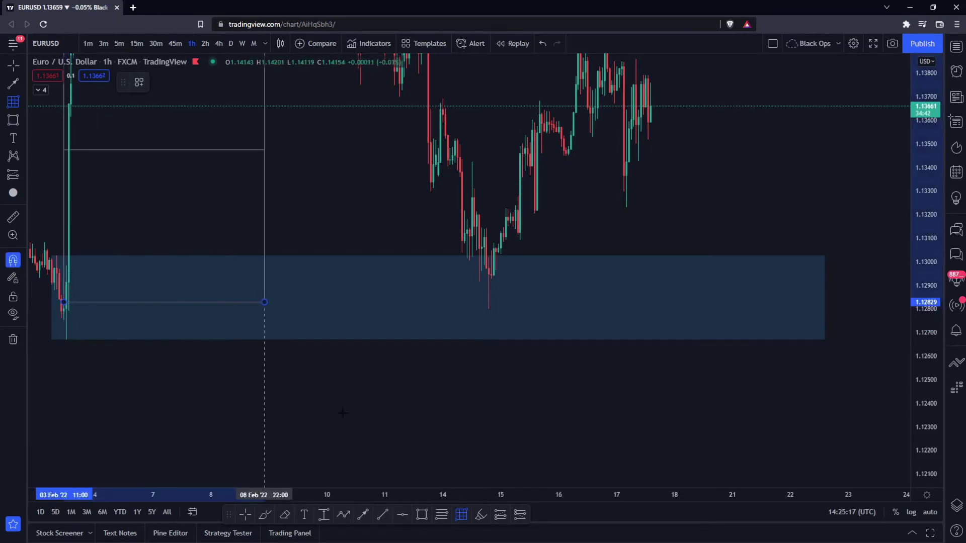
pyautogui.click(805, 336)
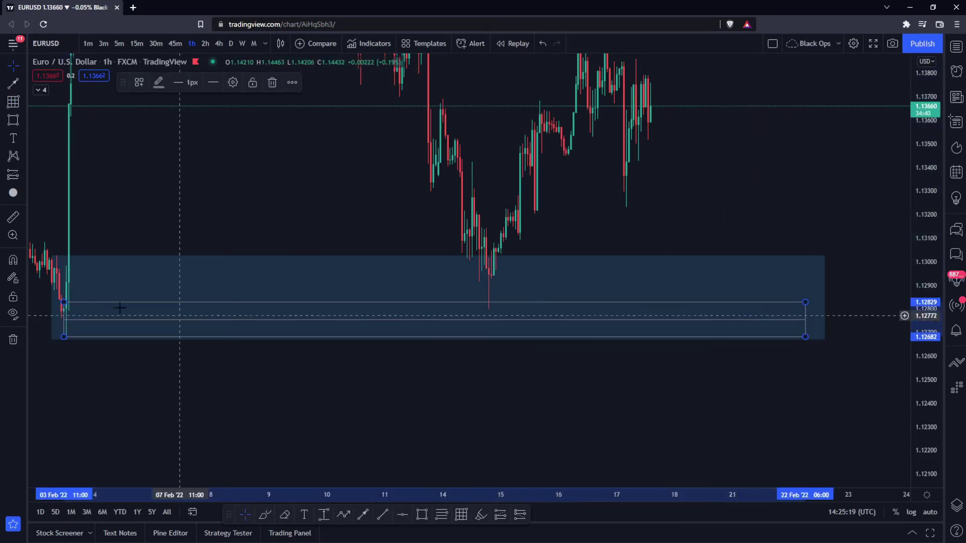
pyautogui.moveTo(64, 341); pyautogui.dragTo(67, 350)
# Step: Place a long position at the 14 February low with its entry at 1.12830 and its stop at 1.12654, just below the zone
pyautogui.scroll(-3, 565, 406)
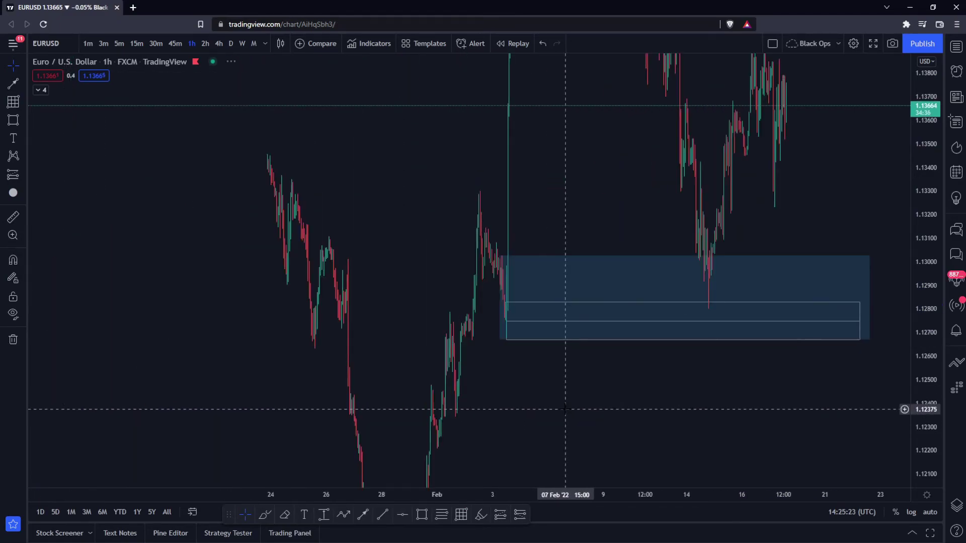
pyautogui.moveTo(914, 173); pyautogui.dragTo(914, 402)
pyautogui.scroll(2, 719, 401)
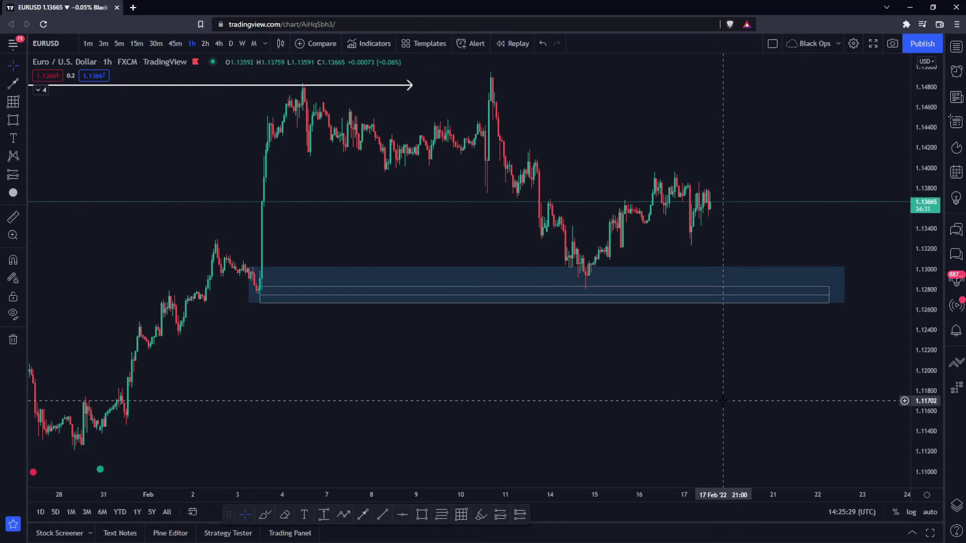
pyautogui.click(500, 514)
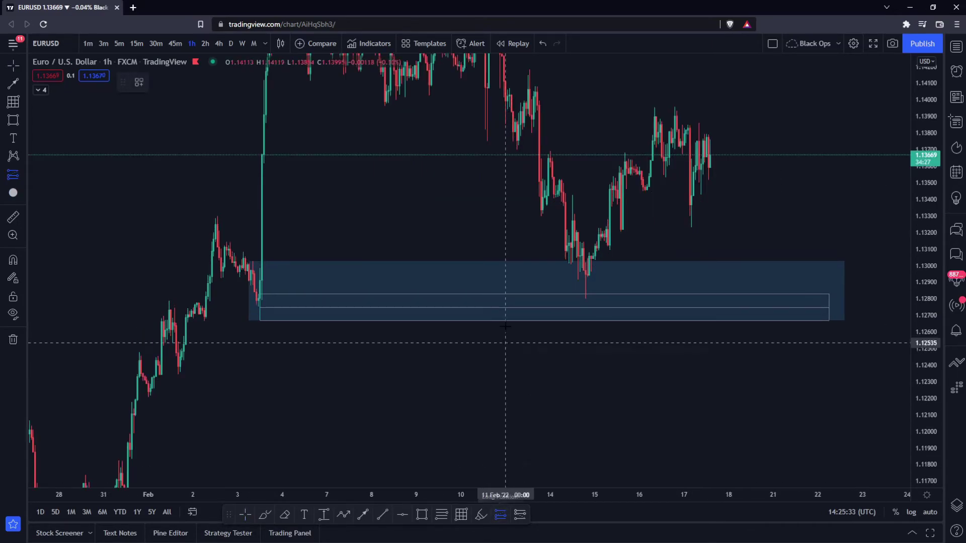
pyautogui.click(588, 294)
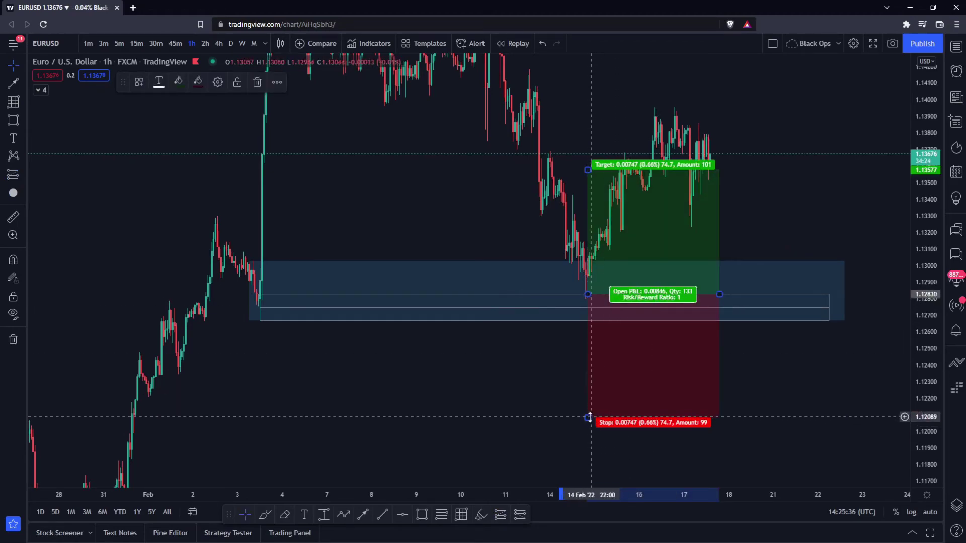
pyautogui.moveTo(588, 418); pyautogui.dragTo(599, 322)
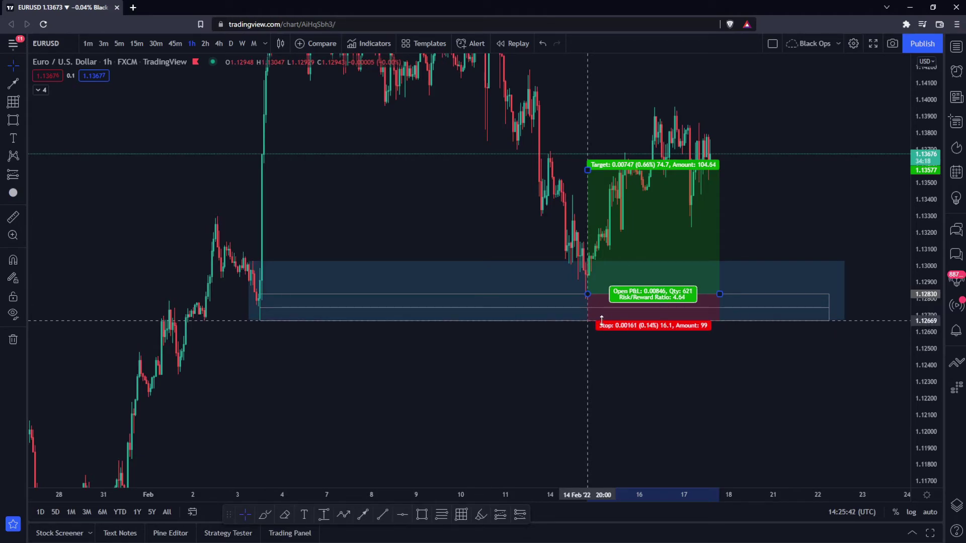
pyautogui.moveTo(596, 321); pyautogui.dragTo(593, 323)
pyautogui.click(731, 422)
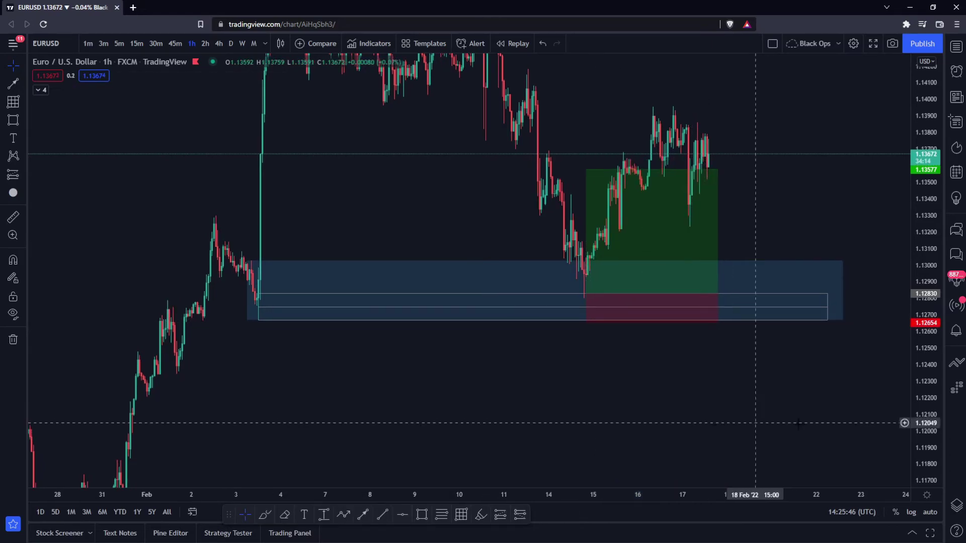
# Step: Try raising the long position's target to 1.13863 and then to 1.14063
pyautogui.moveTo(775, 356); pyautogui.dragTo(687, 399)
pyautogui.click(501, 214)
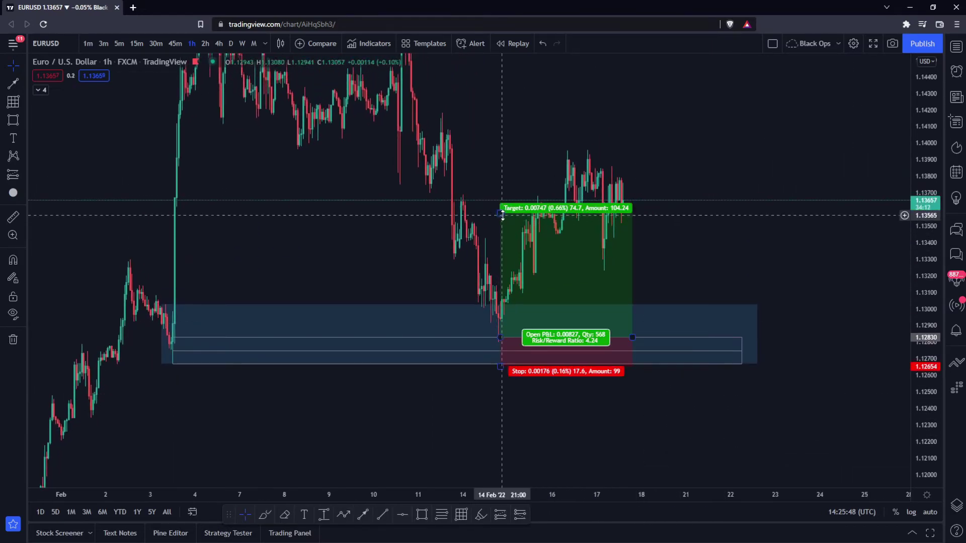
pyautogui.moveTo(502, 216); pyautogui.dragTo(515, 167)
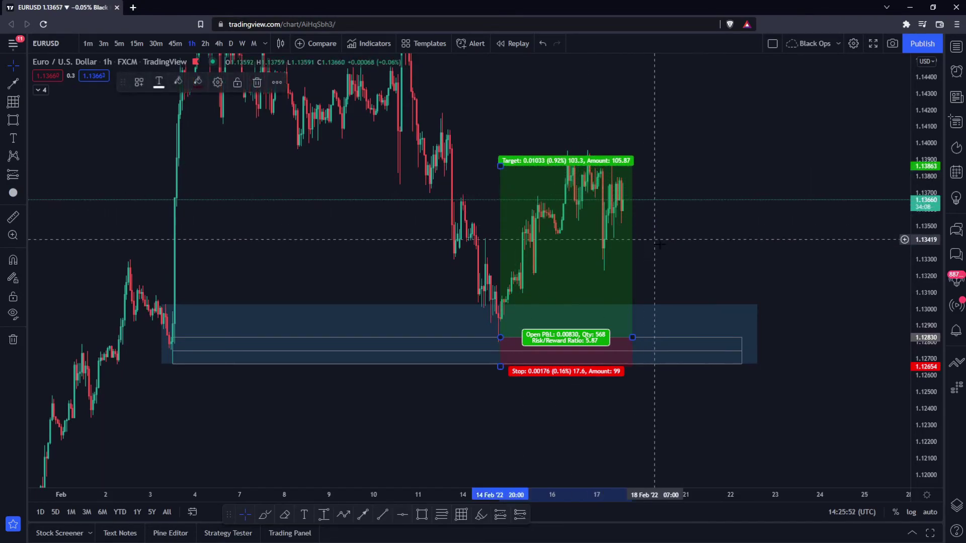
pyautogui.scroll(2, 668, 313)
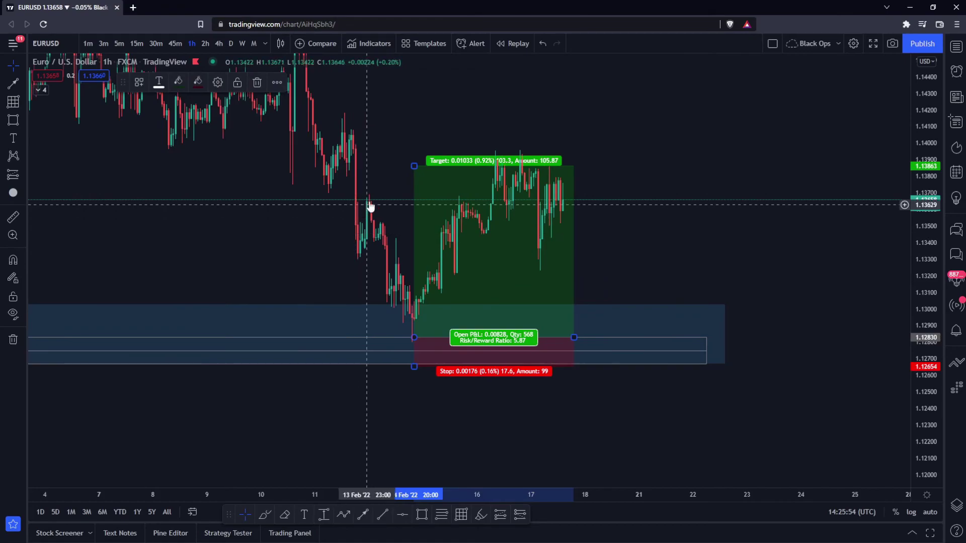
pyautogui.moveTo(413, 167); pyautogui.dragTo(414, 132)
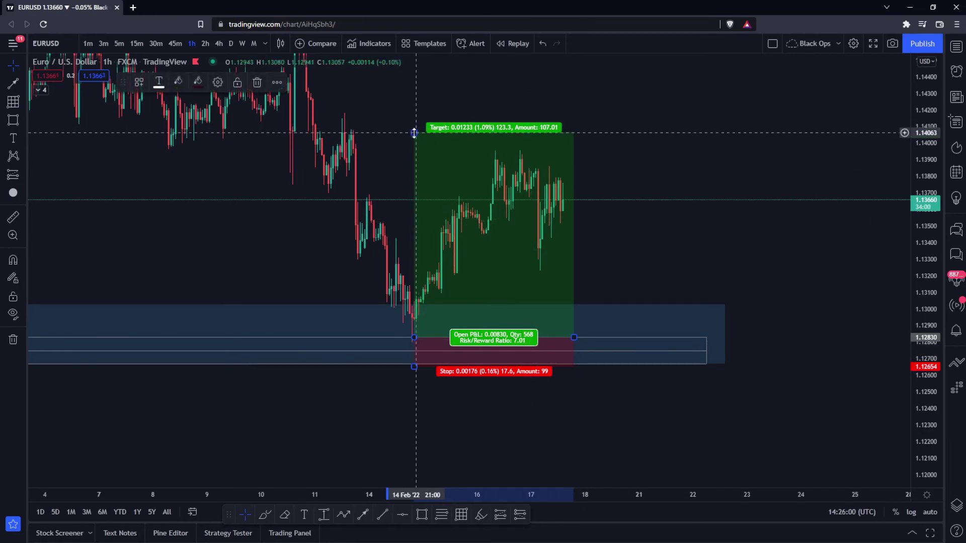
# Step: Lower the long position's target to 1.13690, level with the swing high around 13–14 February
pyautogui.moveTo(414, 132); pyautogui.dragTo(414, 200)
pyautogui.moveTo(625, 436); pyautogui.dragTo(684, 421)
pyautogui.scroll(1, 679, 419)
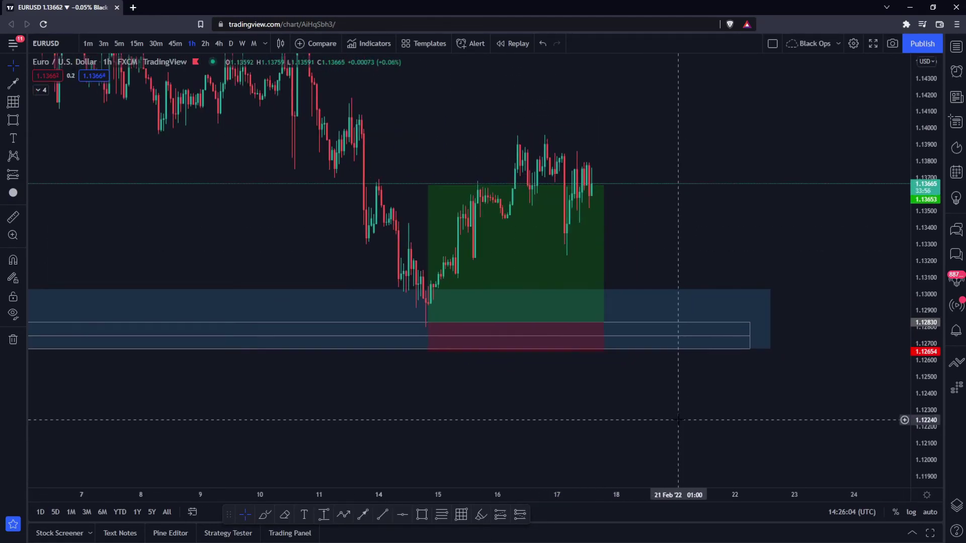
pyautogui.moveTo(430, 186); pyautogui.dragTo(439, 179)
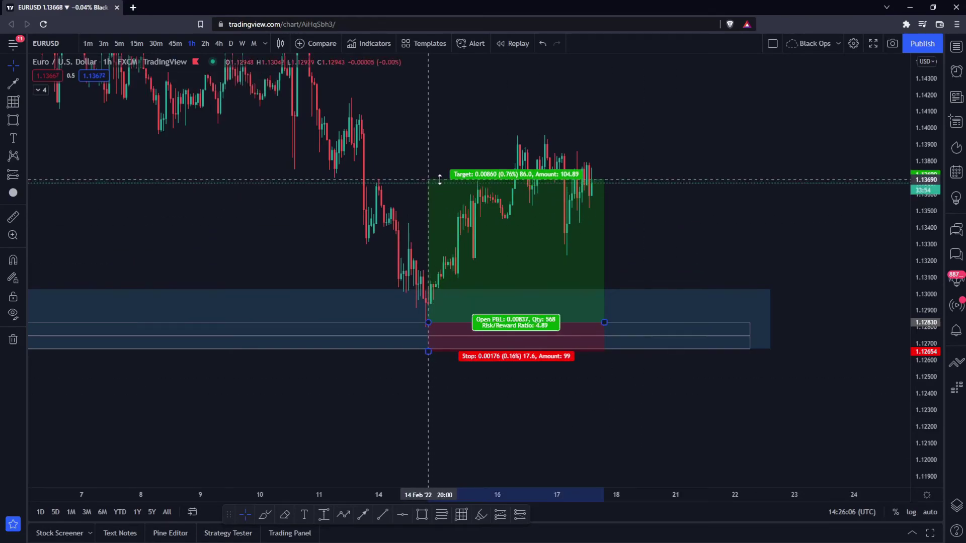
pyautogui.click(705, 414)
# Step: Review the marked structure, demand zone and long position on the 4-hour and daily charts
pyautogui.scroll(-2, 705, 412)
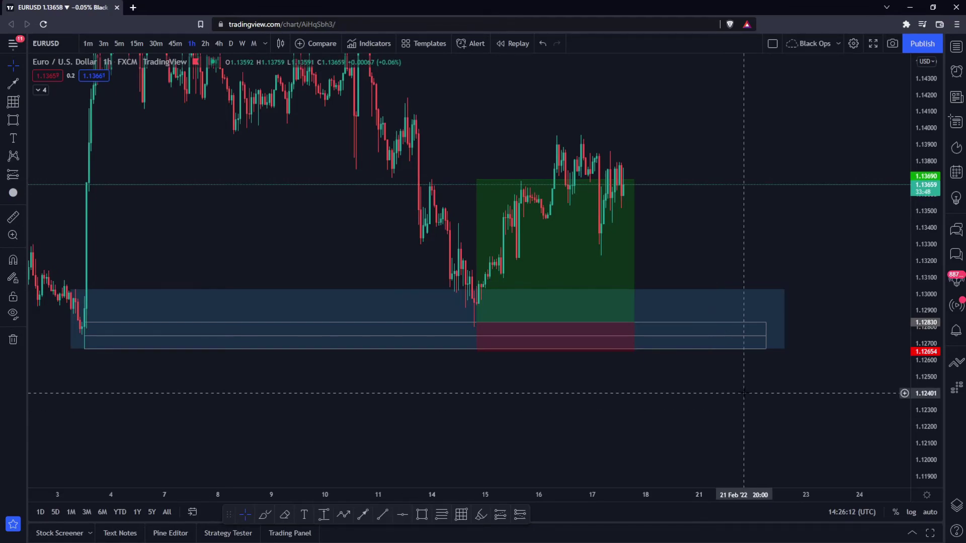
pyautogui.scroll(-5, 744, 392)
pyautogui.moveTo(922, 104); pyautogui.dragTo(922, 367)
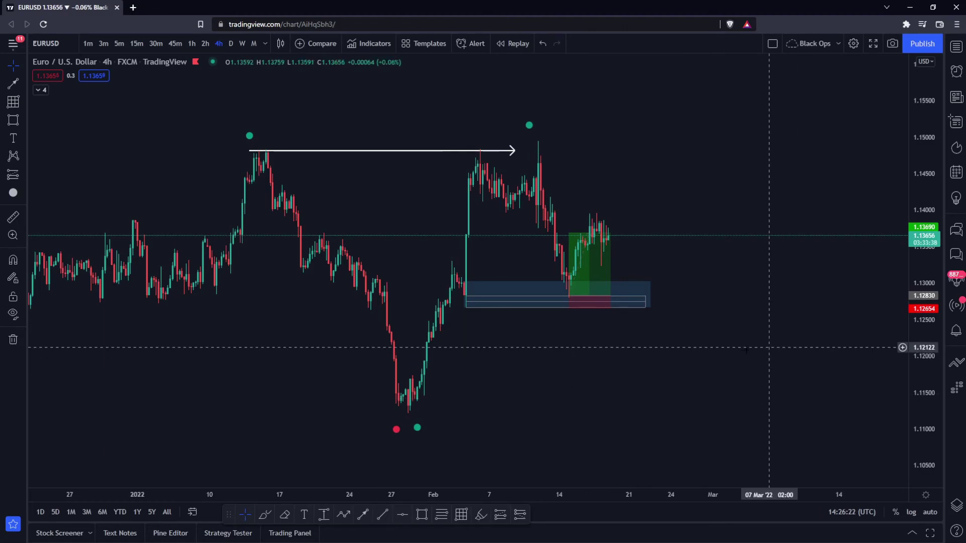
pyautogui.moveTo(676, 355); pyautogui.dragTo(671, 334)
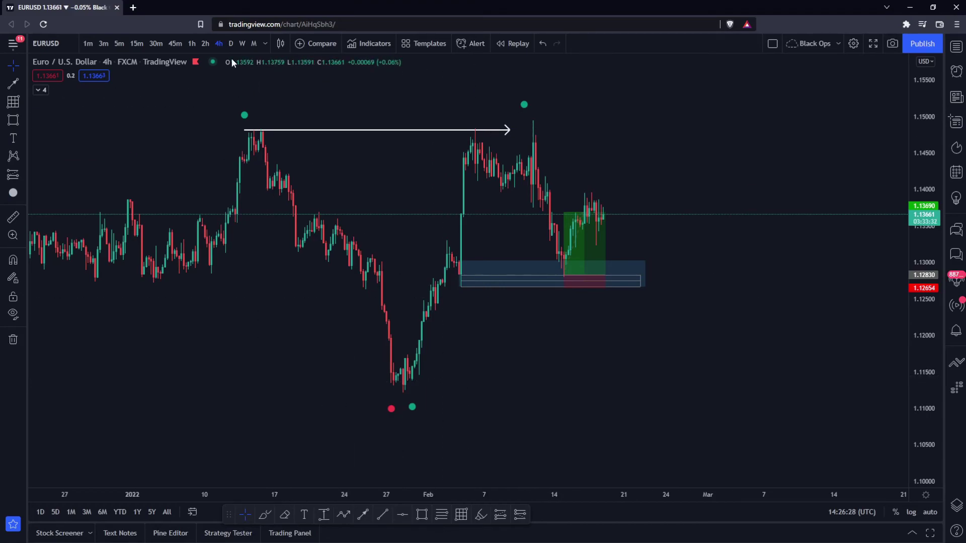
pyautogui.click(231, 43)
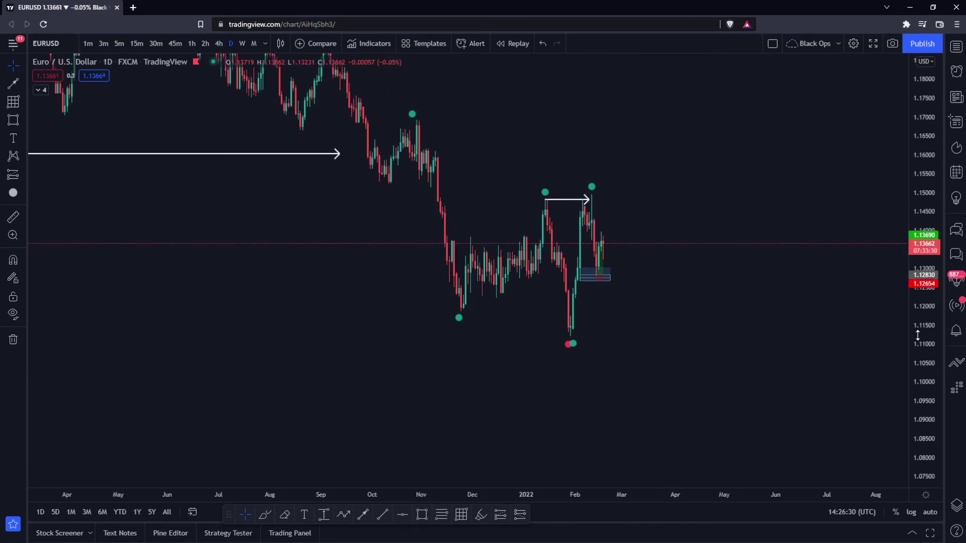
pyautogui.scroll(1, 635, 349)
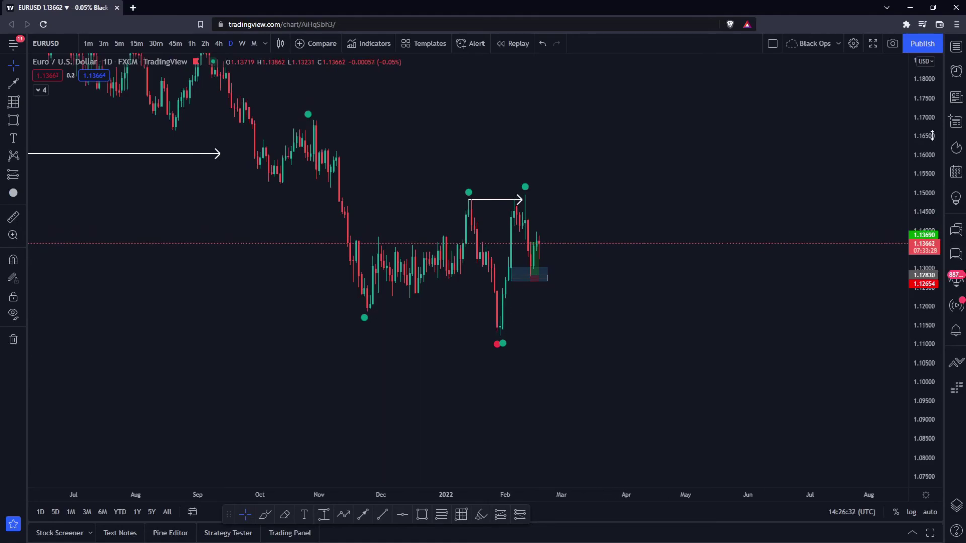
pyautogui.moveTo(930, 144); pyautogui.dragTo(924, 383)
pyautogui.scroll(-3, 855, 368)
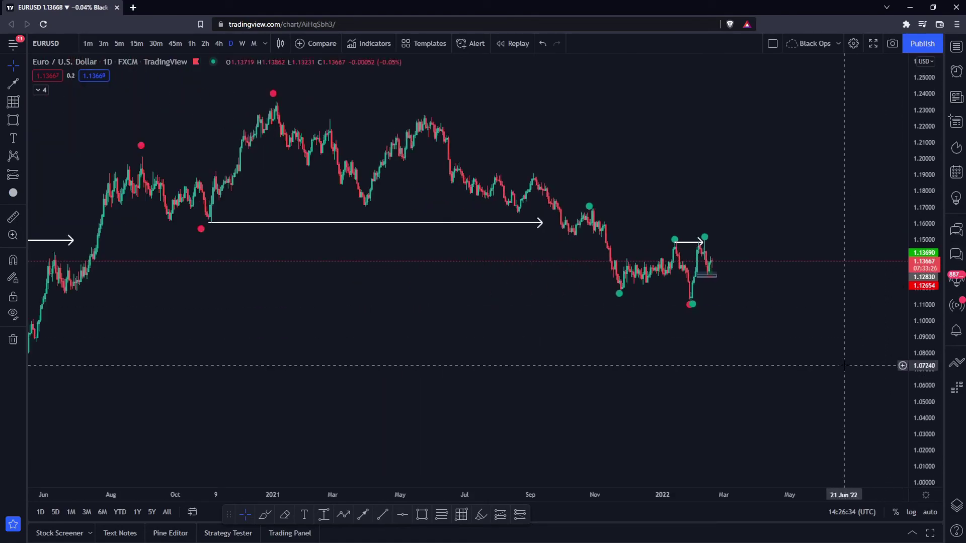
pyautogui.moveTo(927, 405); pyautogui.dragTo(926, 239)
pyautogui.scroll(5, 829, 366)
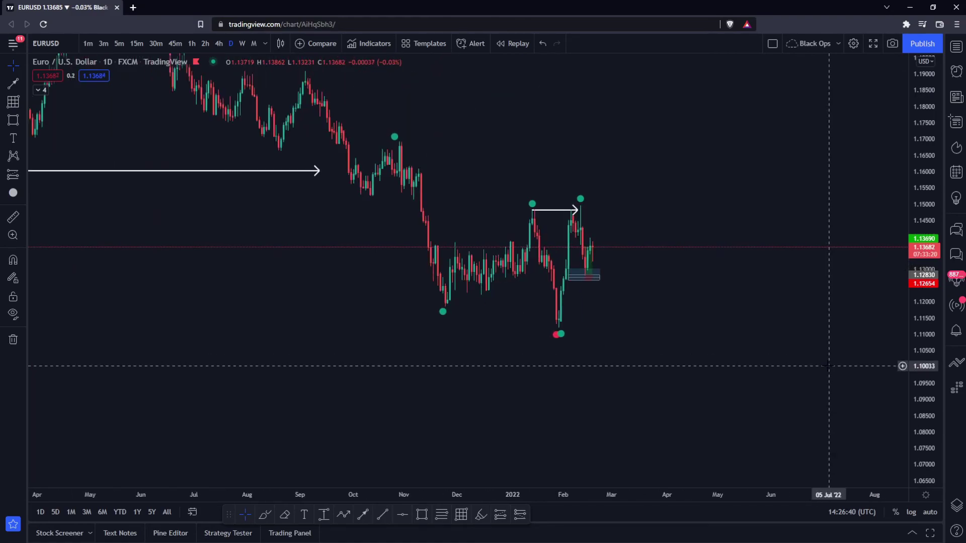
# Step: Examine the long position and demand zone on the 1-hour chart, including the preceding price swings, and return to the 4-hour chart
pyautogui.click(194, 43)
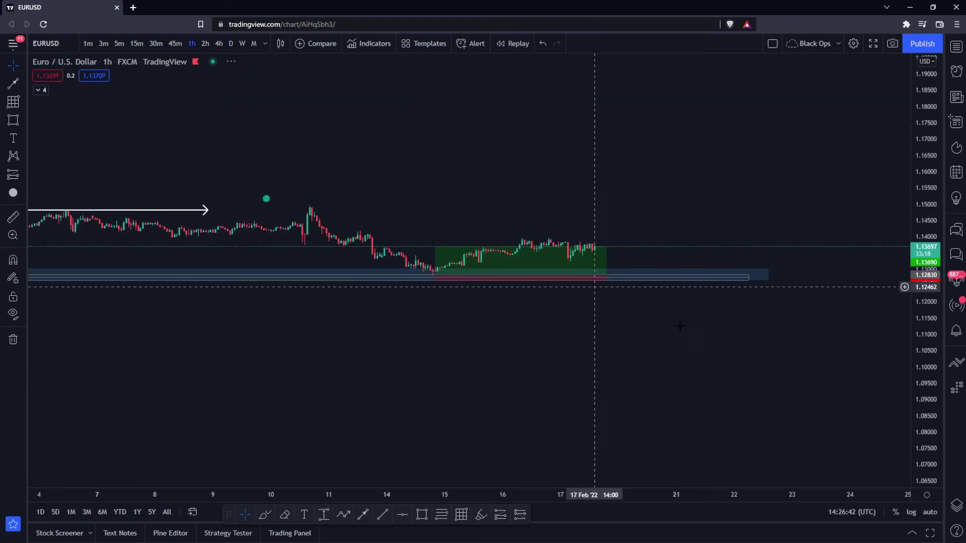
pyautogui.scroll(-5, 744, 438)
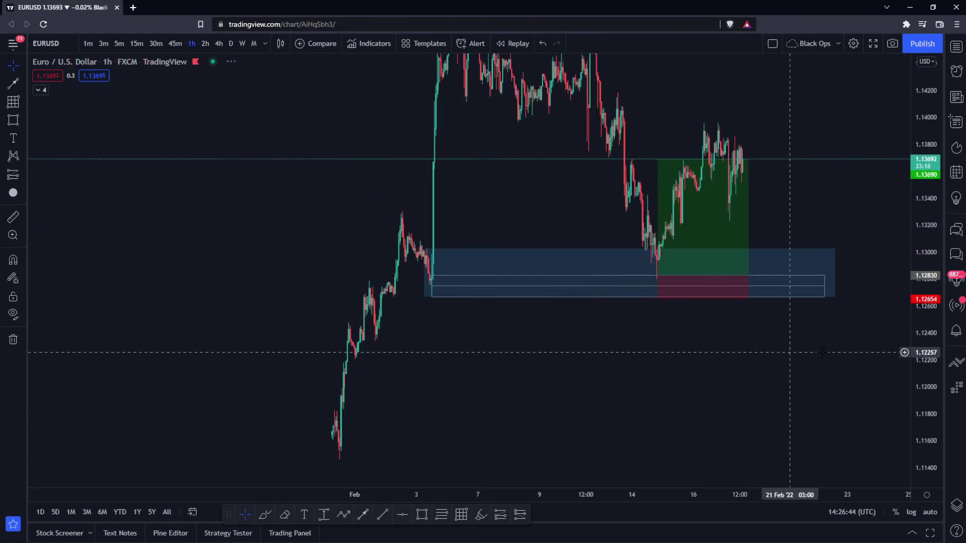
pyautogui.scroll(3, 714, 441)
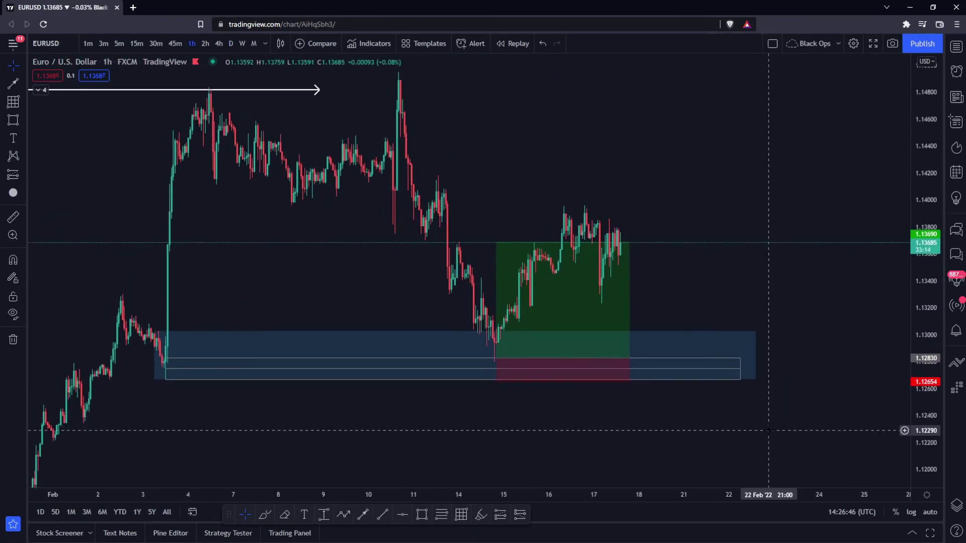
pyautogui.moveTo(914, 444); pyautogui.dragTo(903, 427)
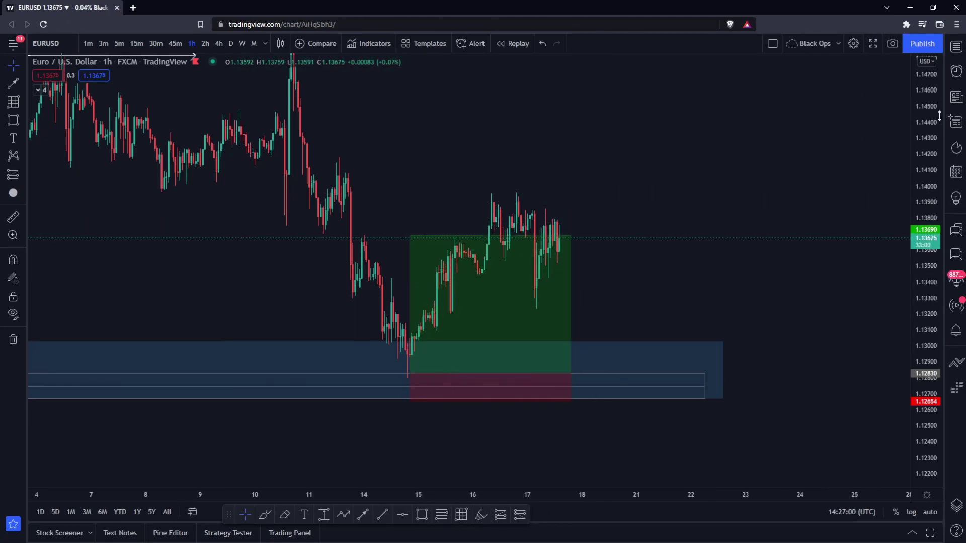
pyautogui.moveTo(925, 151); pyautogui.dragTo(917, 180)
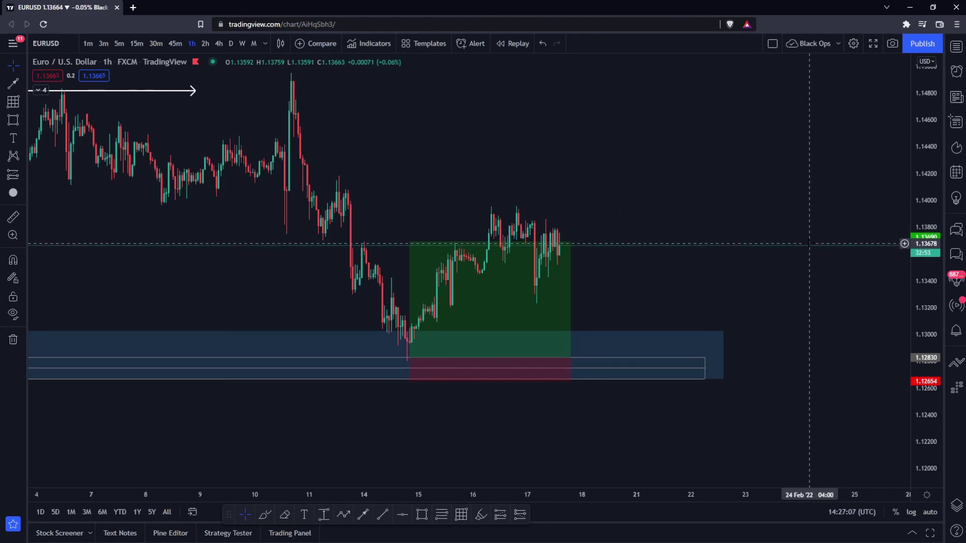
pyautogui.scroll(-3, 809, 244)
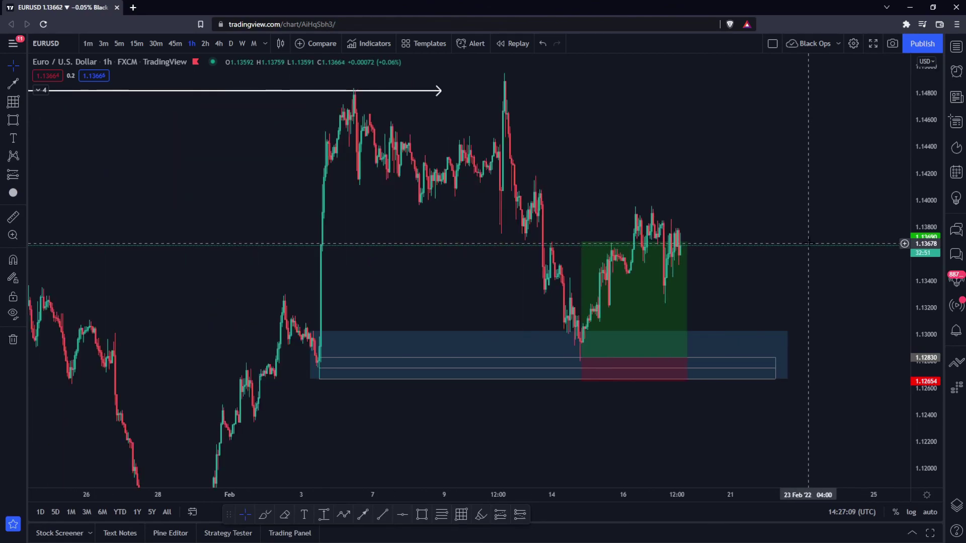
pyautogui.click(219, 44)
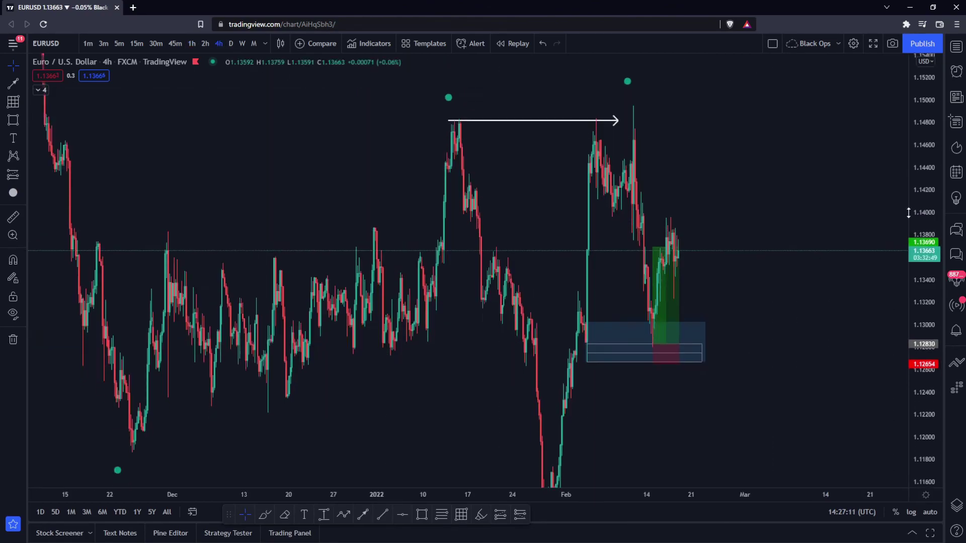